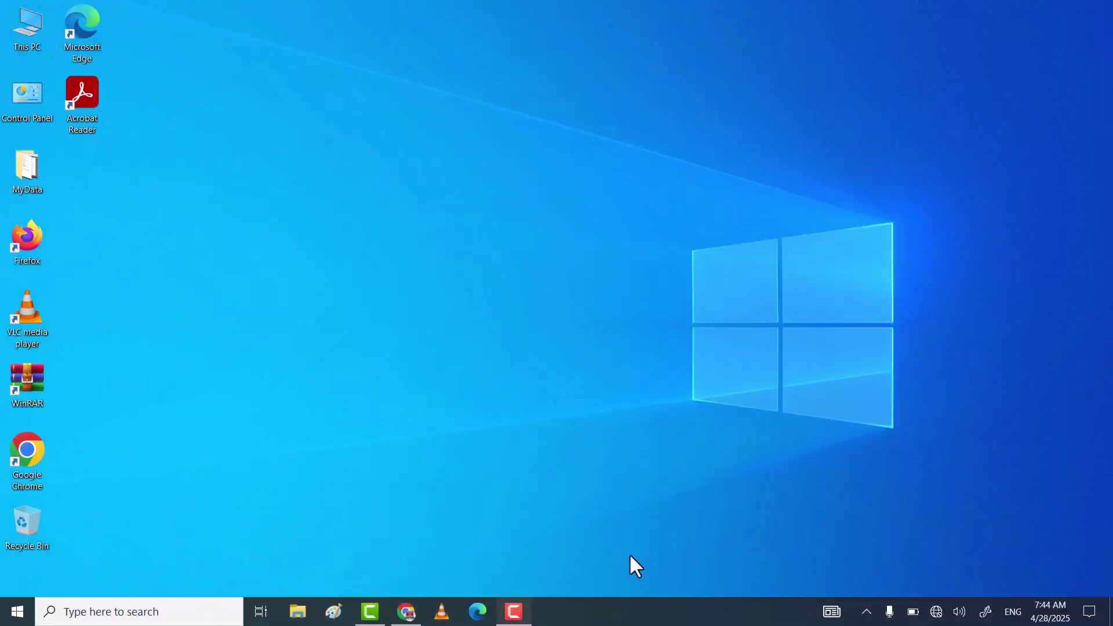
Step: Refresh the desktop, open Settings' Network & Internet status page, then the network adapter list
right_click(473, 225)
click(402, 271)
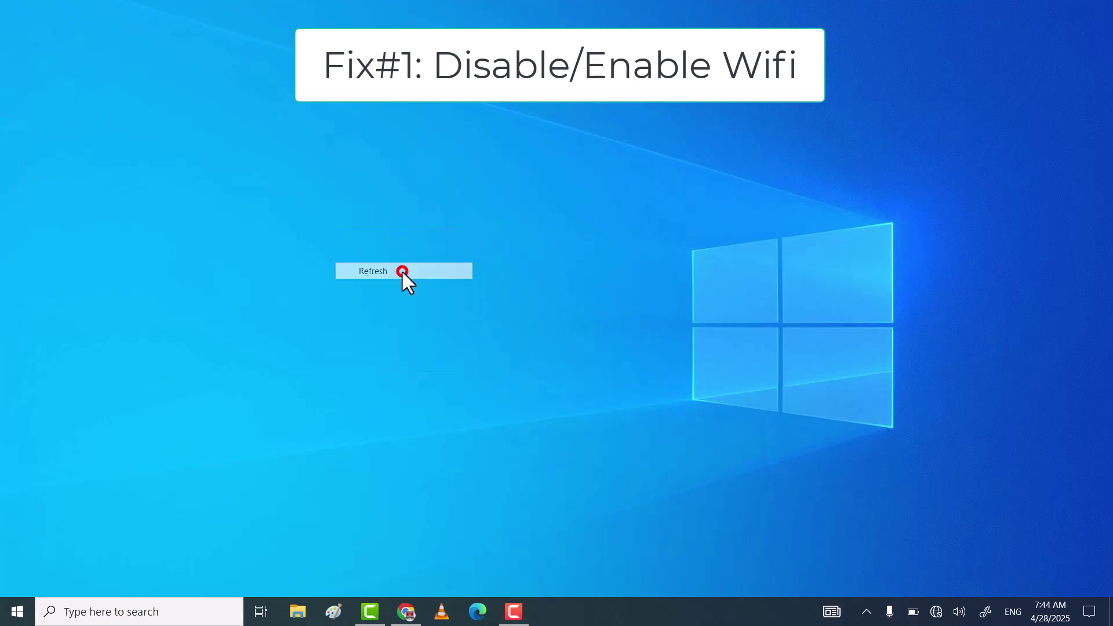
click(24, 613)
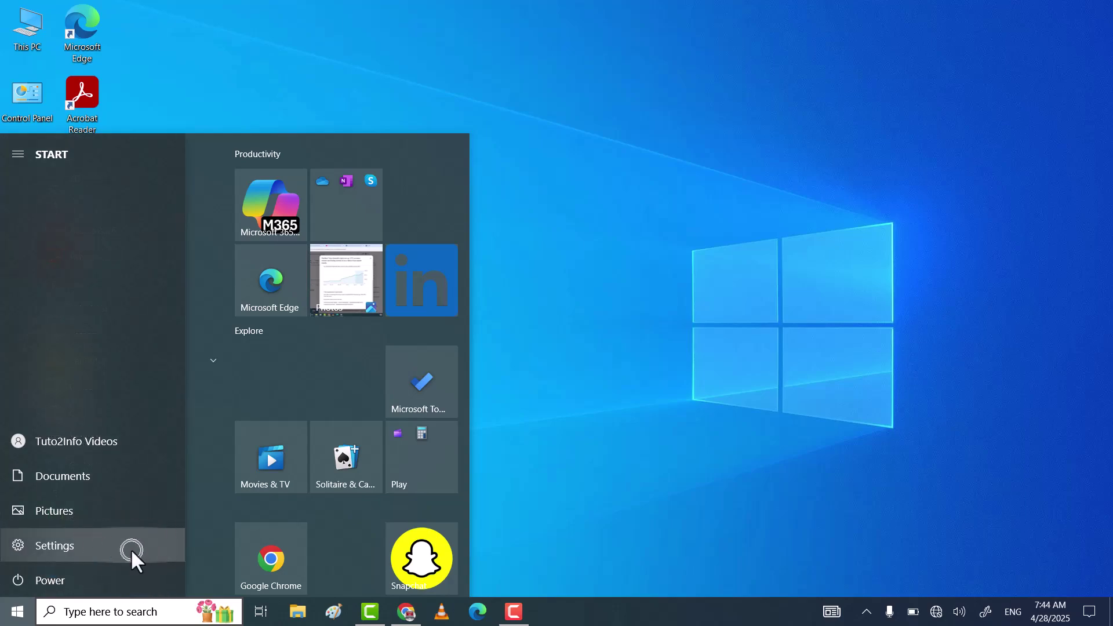
click(130, 548)
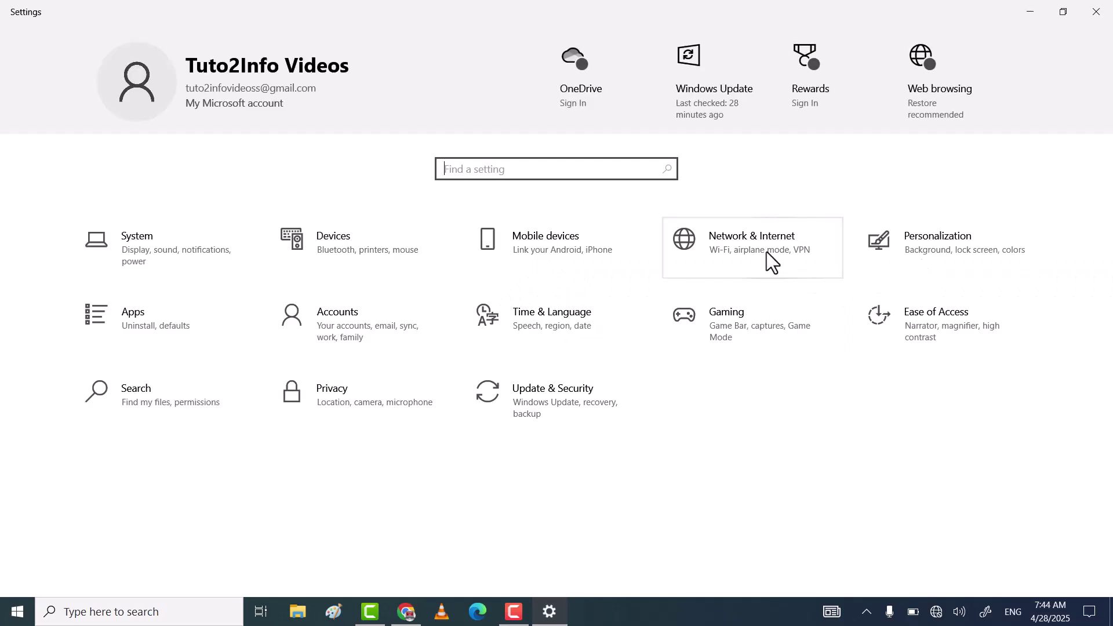
click(766, 252)
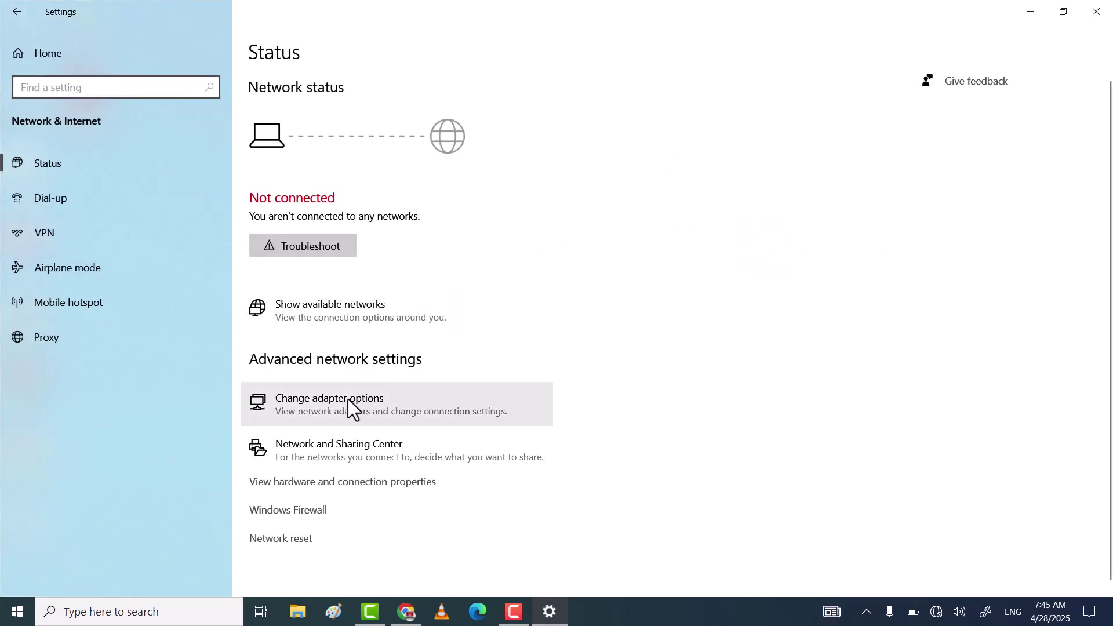
click(341, 405)
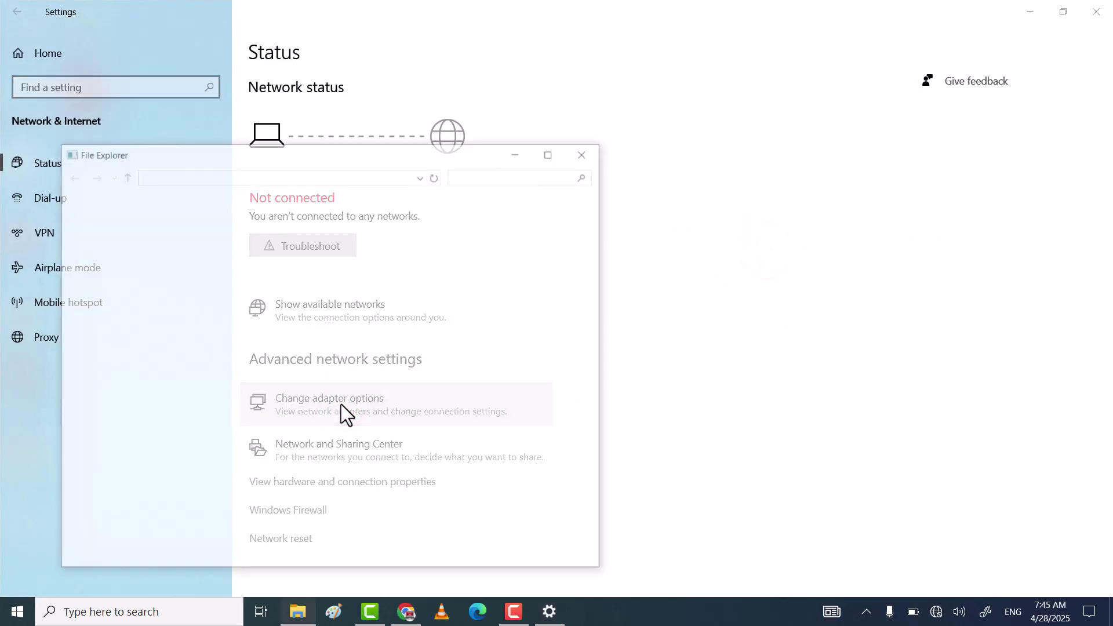
Step: Set the Wi-Fi adapter's IPv4 to obtain IP and DNS automatically, then enable the adapter
click(553, 154)
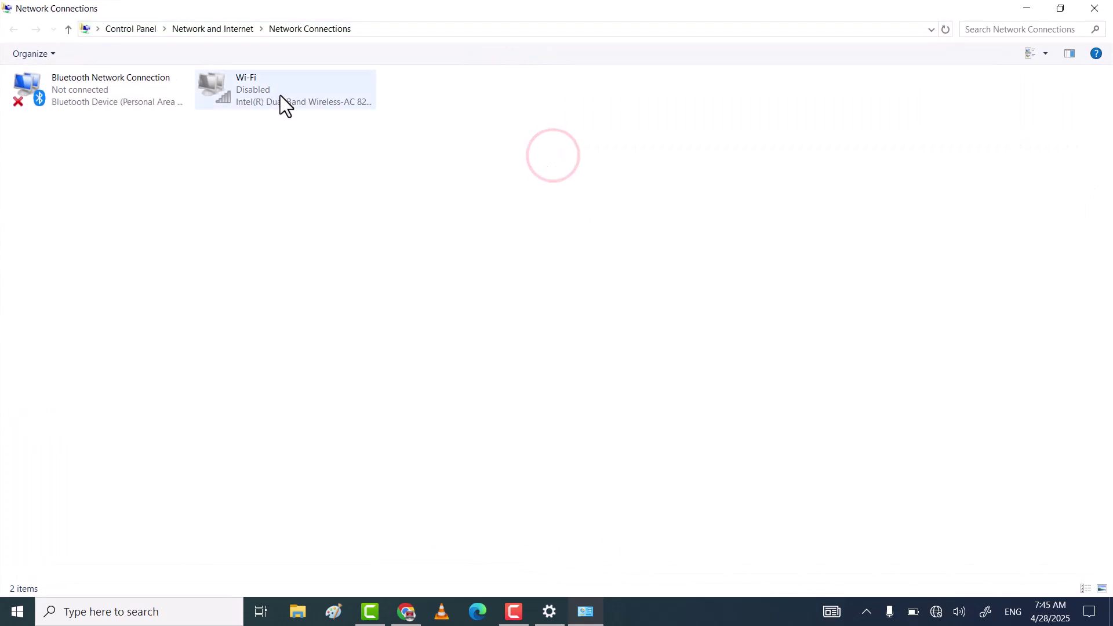
right_click(279, 96)
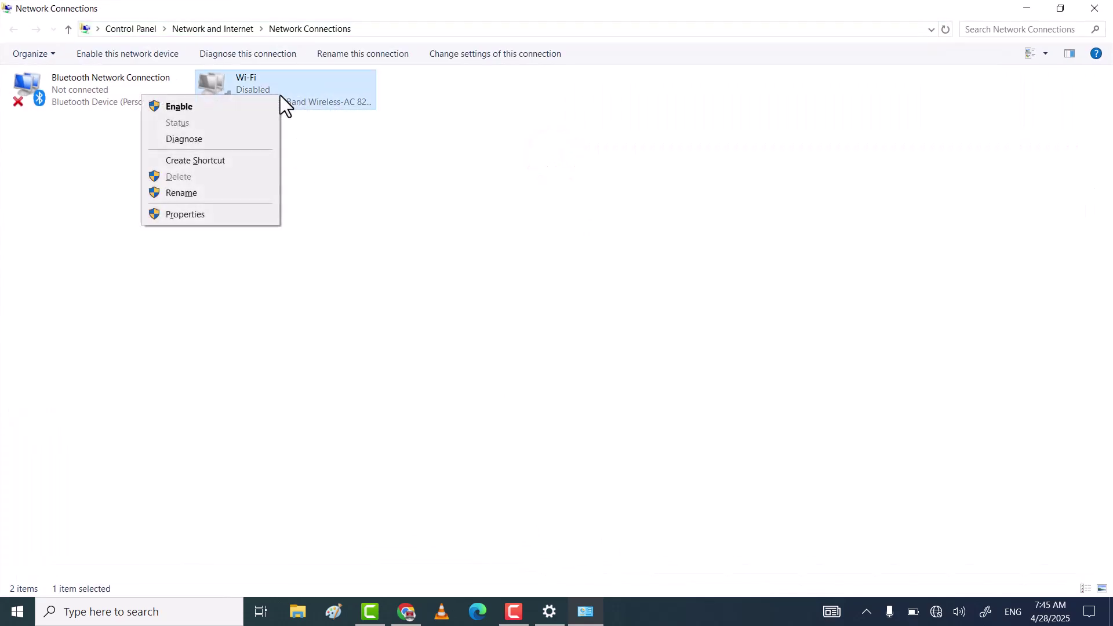
click(227, 218)
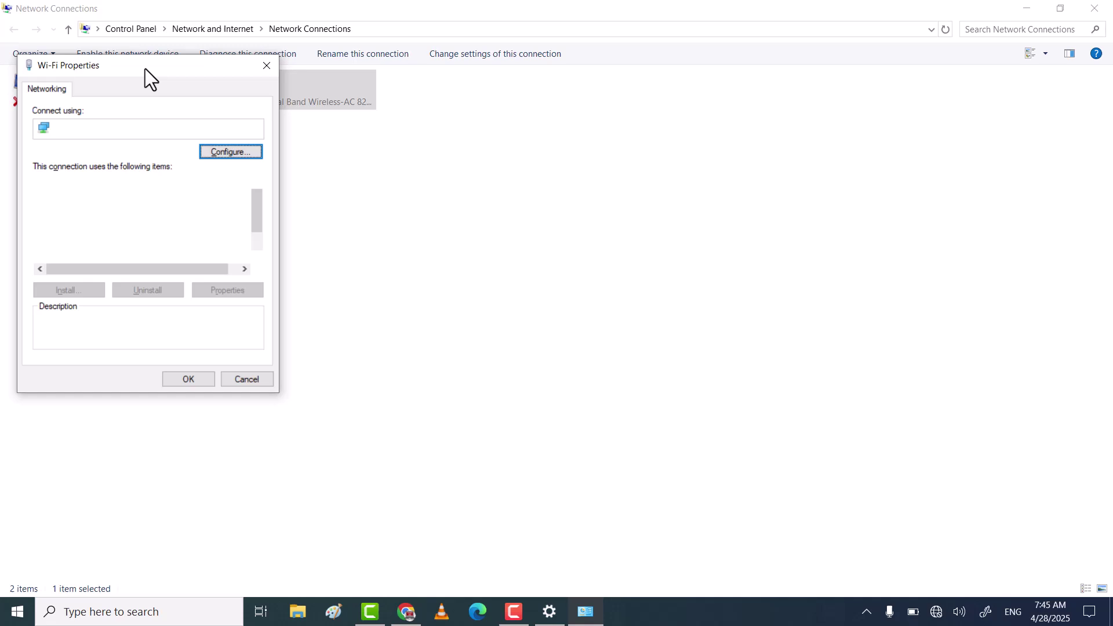
drag(144, 69, 516, 78)
click(513, 240)
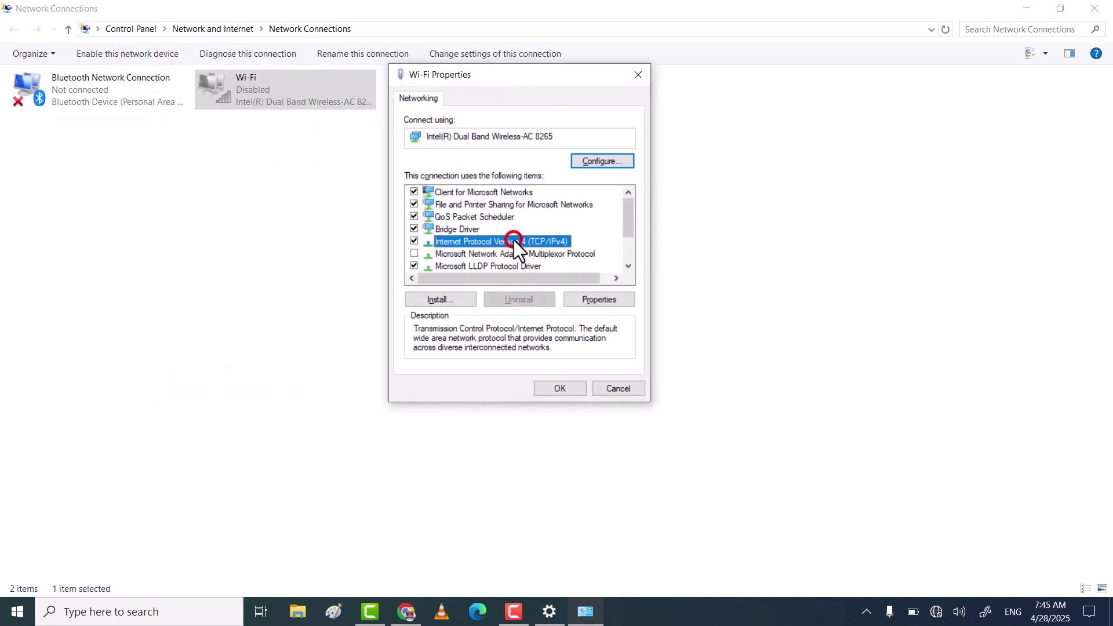
click(599, 300)
click(440, 221)
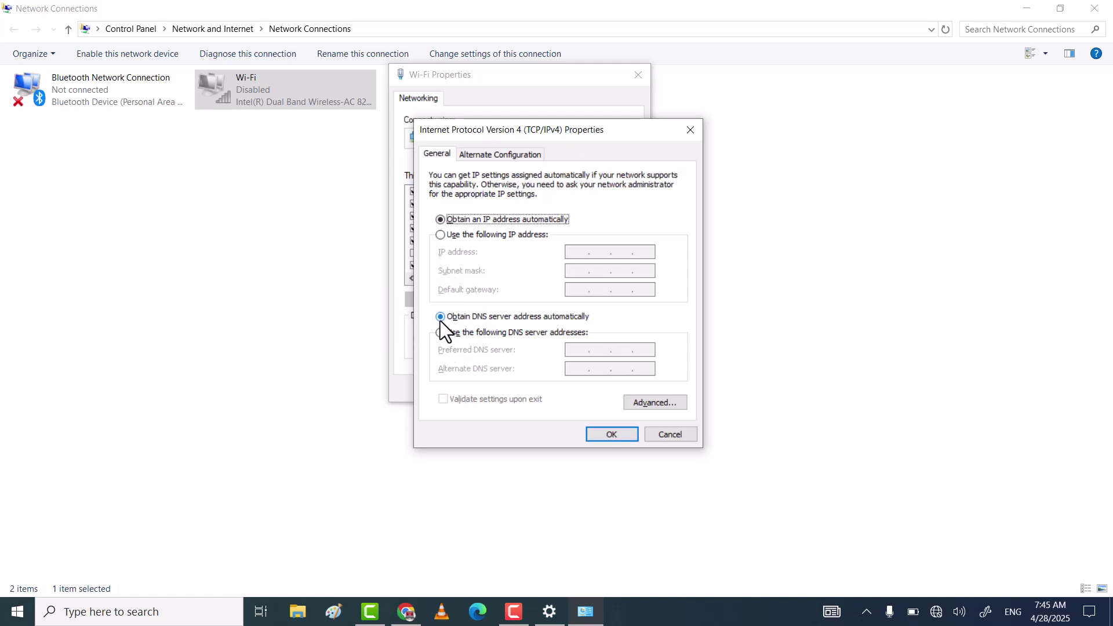
click(597, 438)
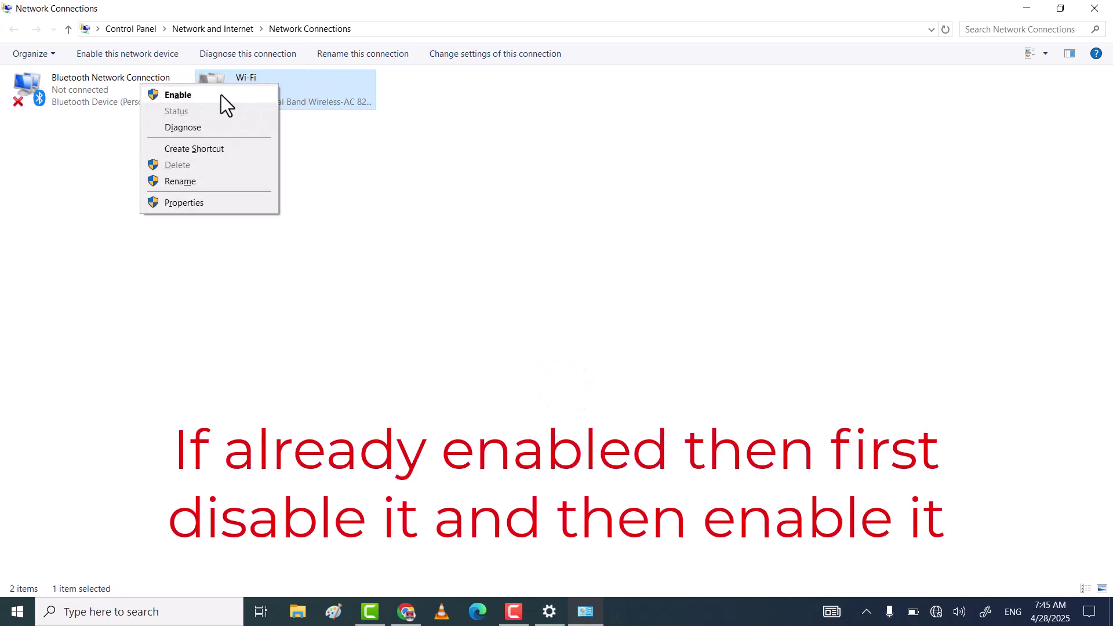
click(221, 95)
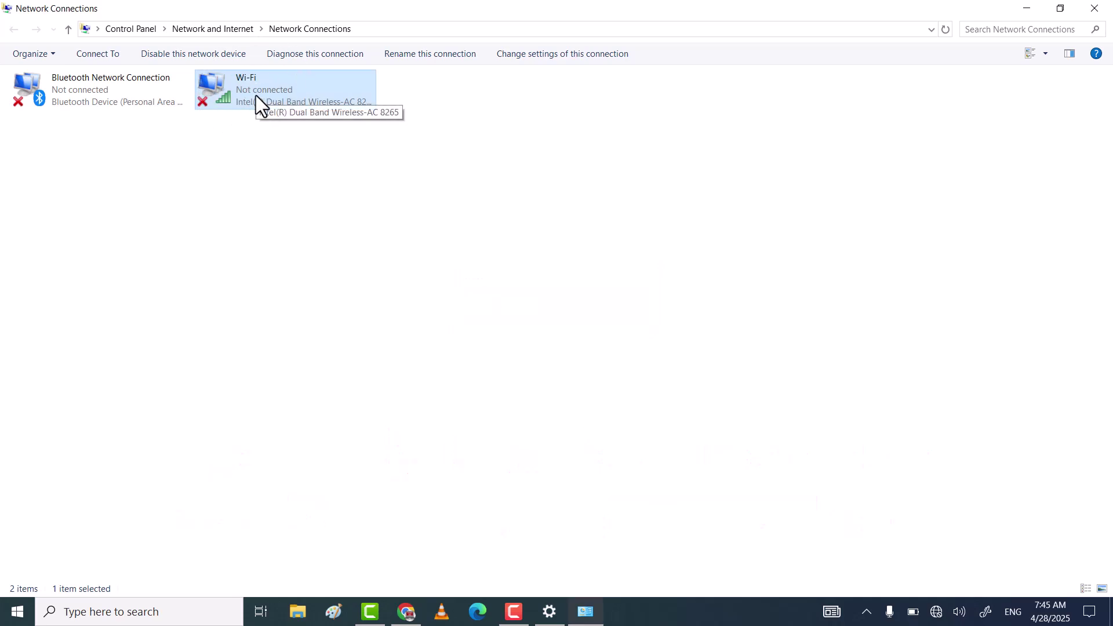
Step: Close Network Connections and Settings, then refresh the desktop
click(1095, 8)
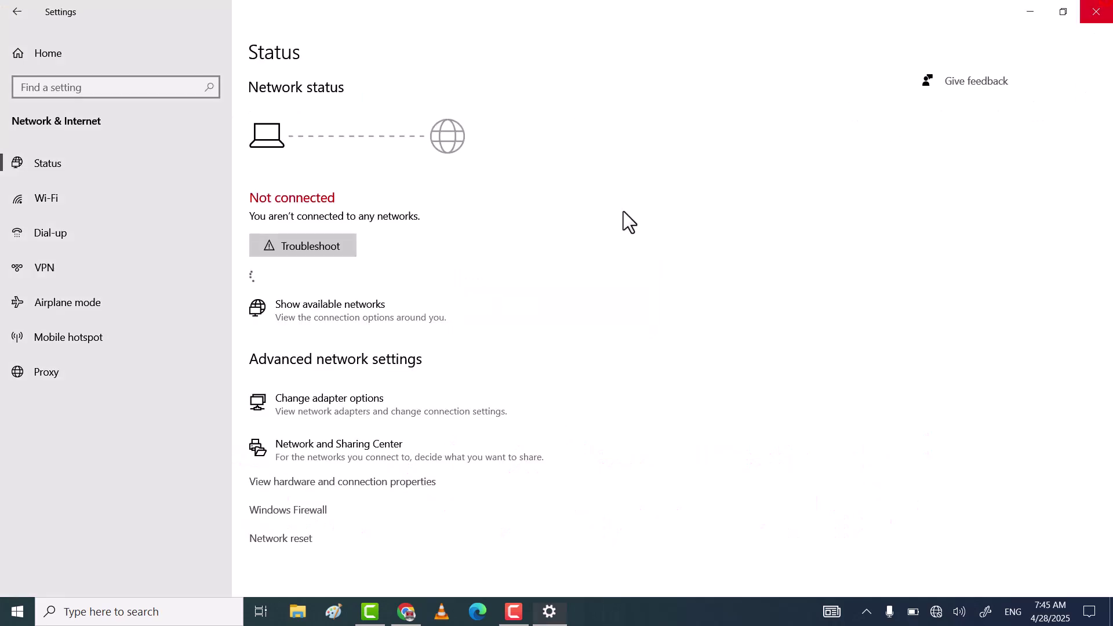
click(1095, 11)
right_click(465, 200)
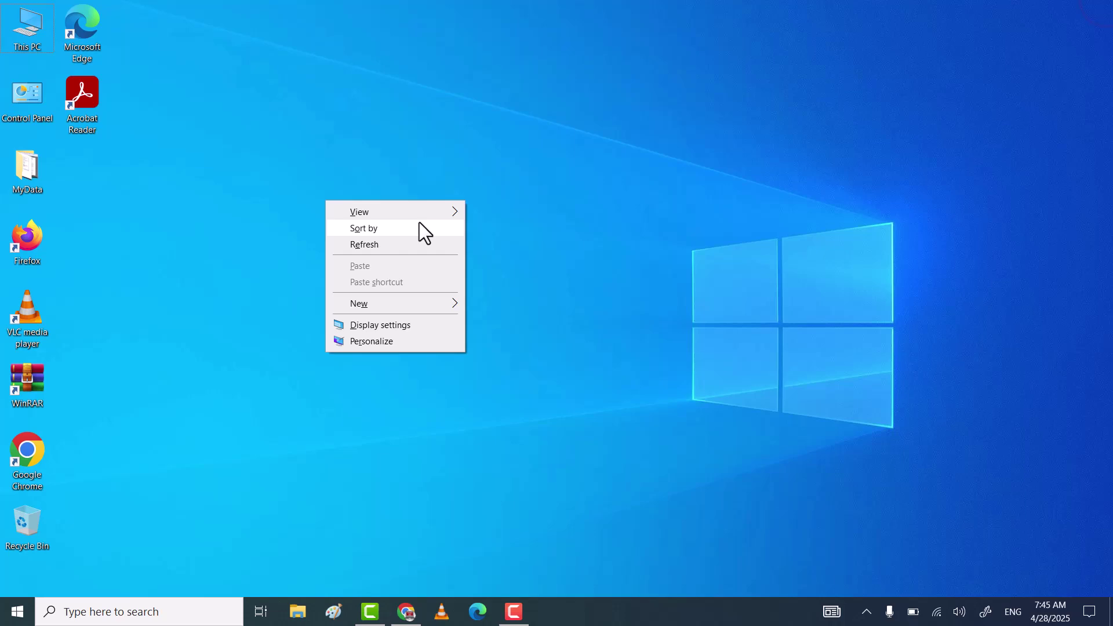
click(386, 241)
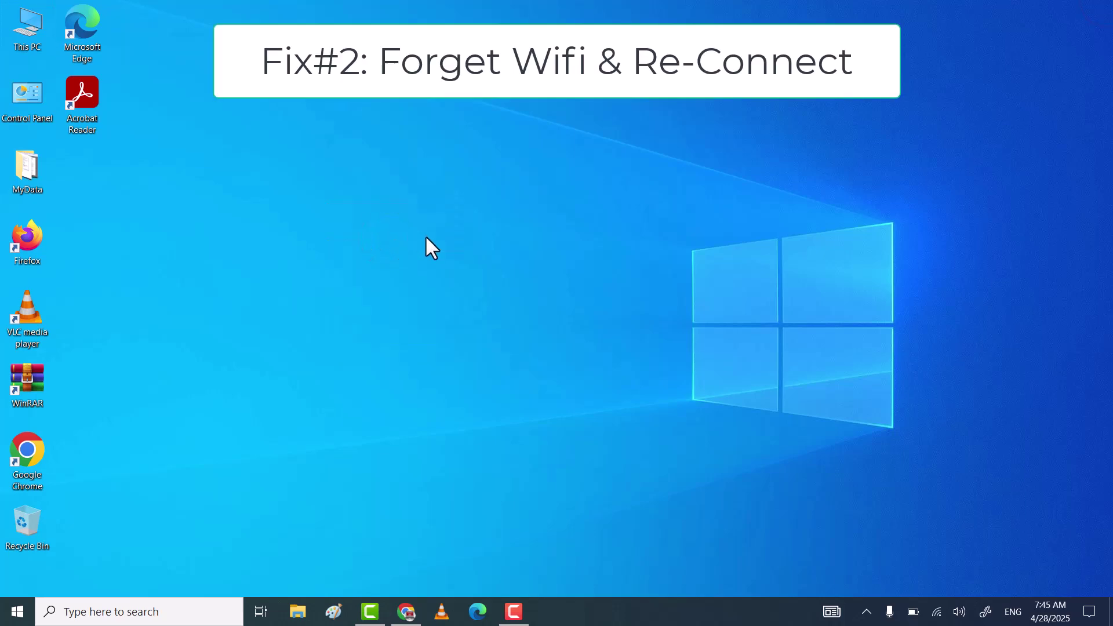
Step: Forget the saved Home_Wifi network from the tray network list
click(938, 613)
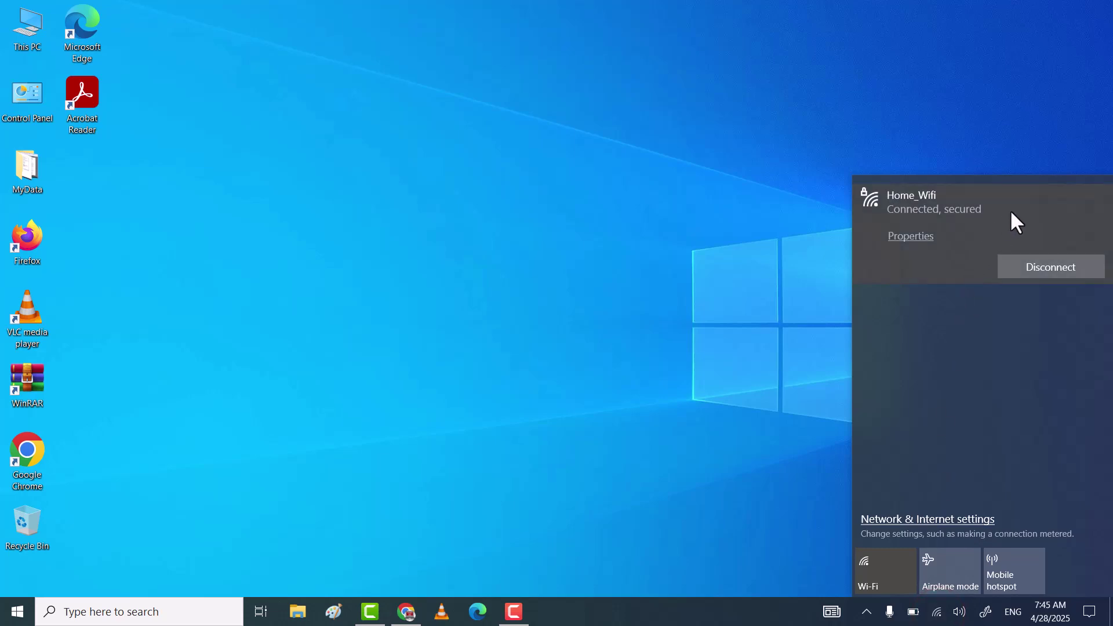
right_click(1009, 210)
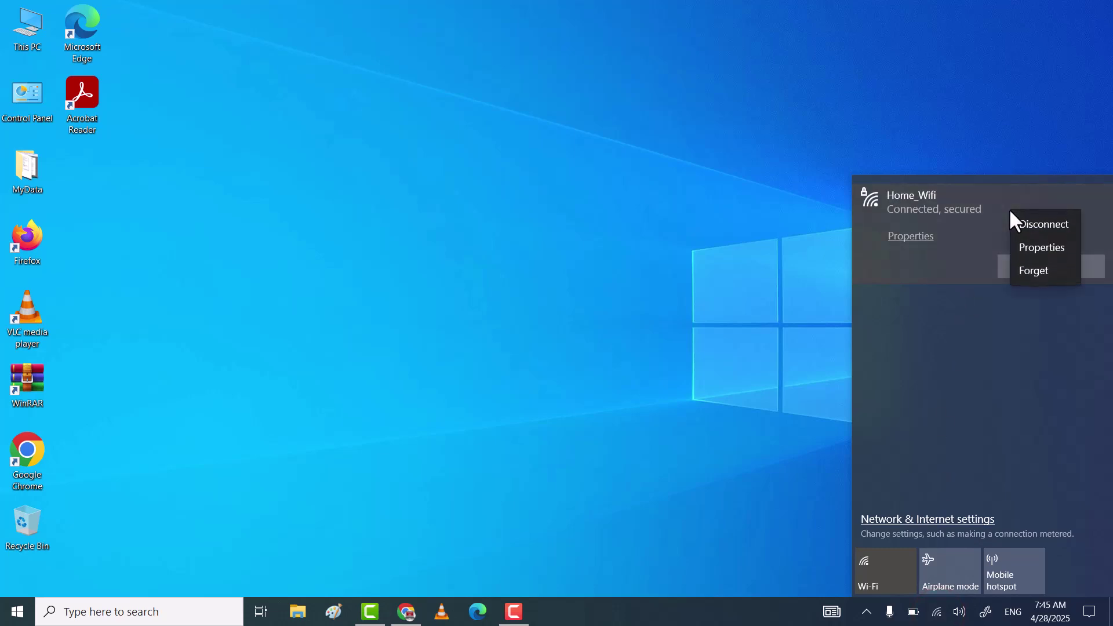
click(1037, 271)
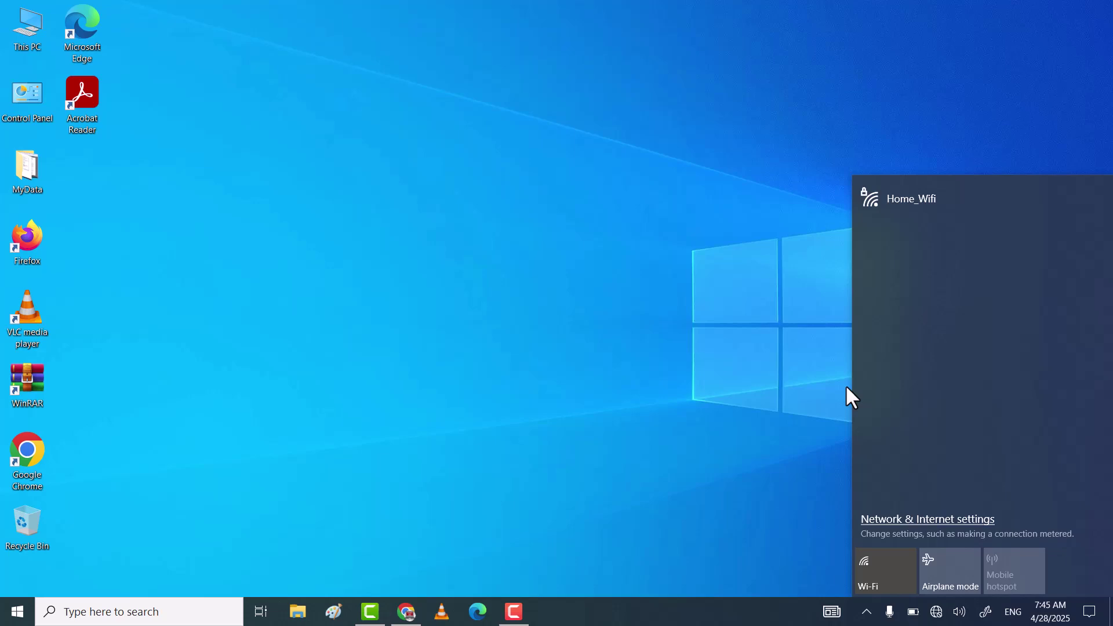
click(672, 541)
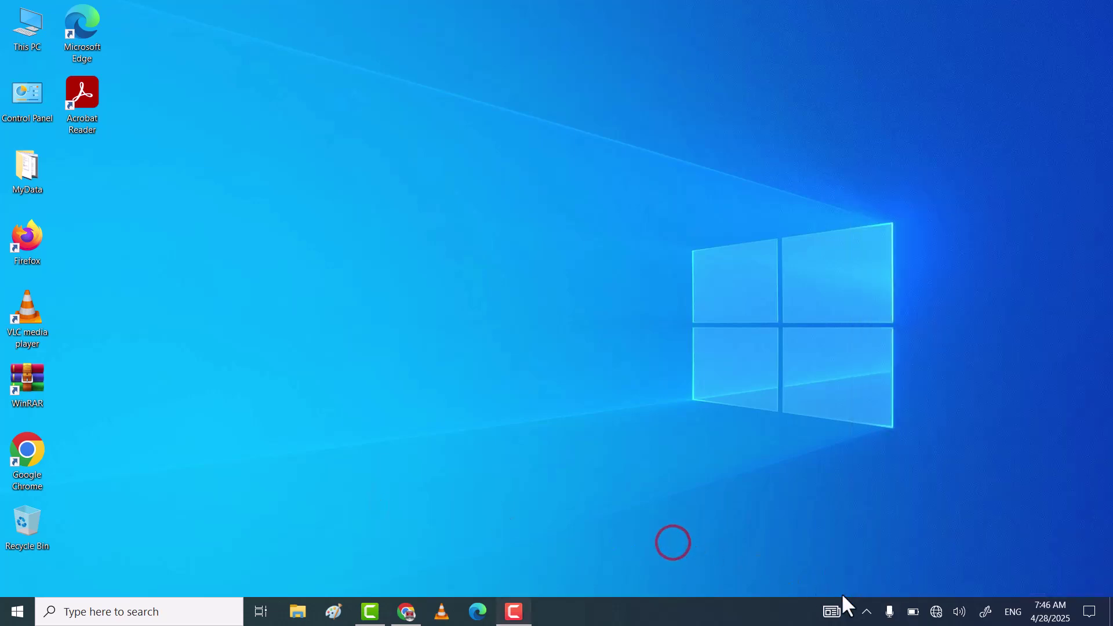
Step: Reconnect to Home_Wifi by entering its security key, then close the flyout
click(937, 612)
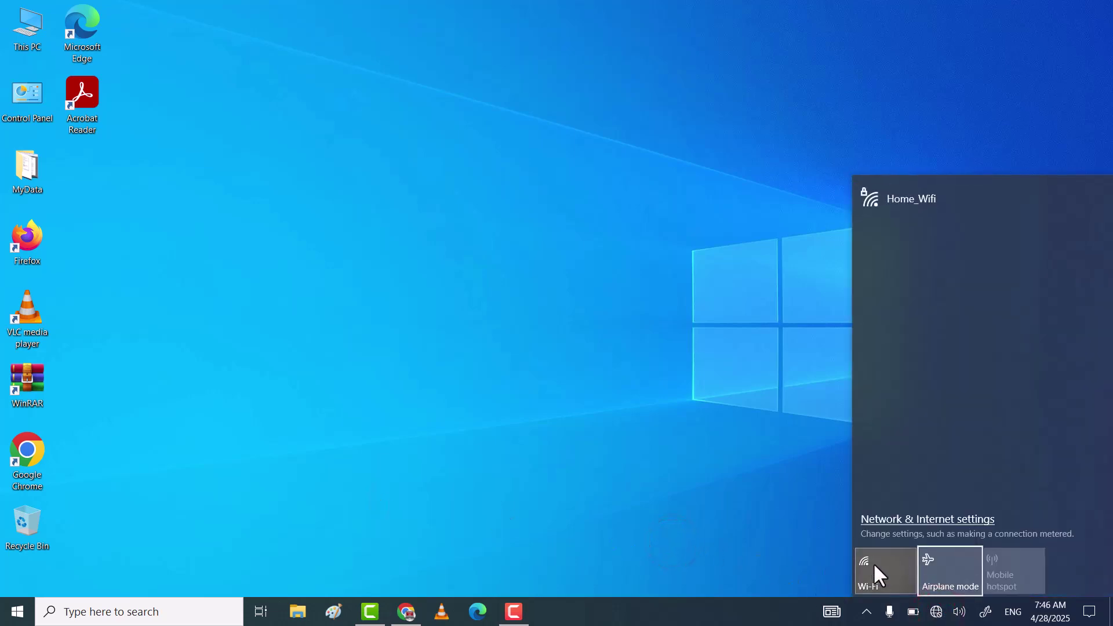
click(921, 204)
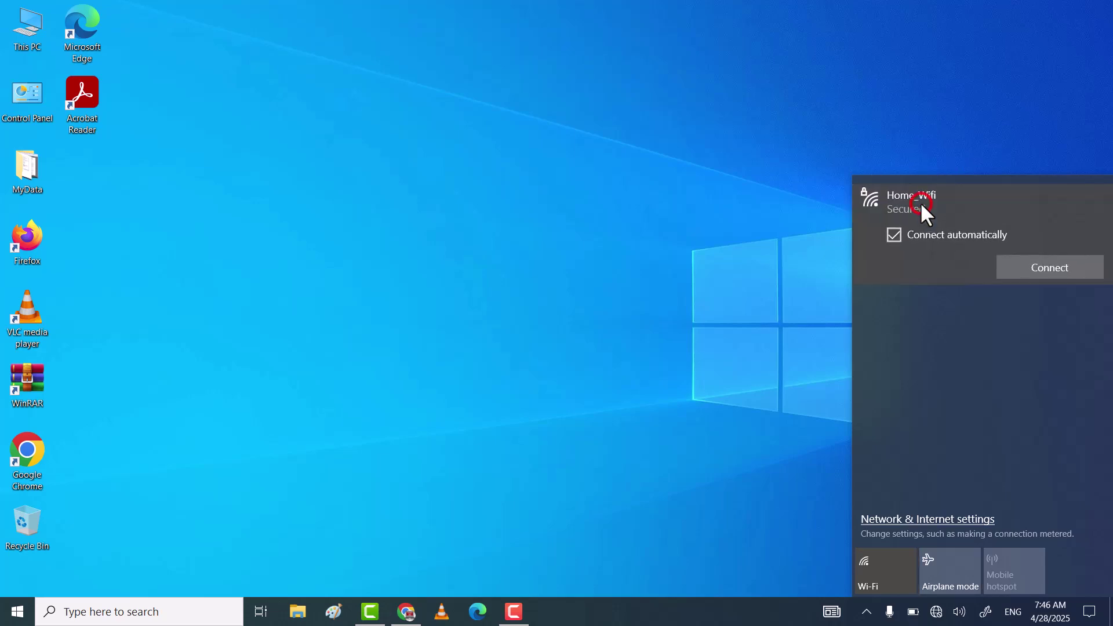
click(1038, 263)
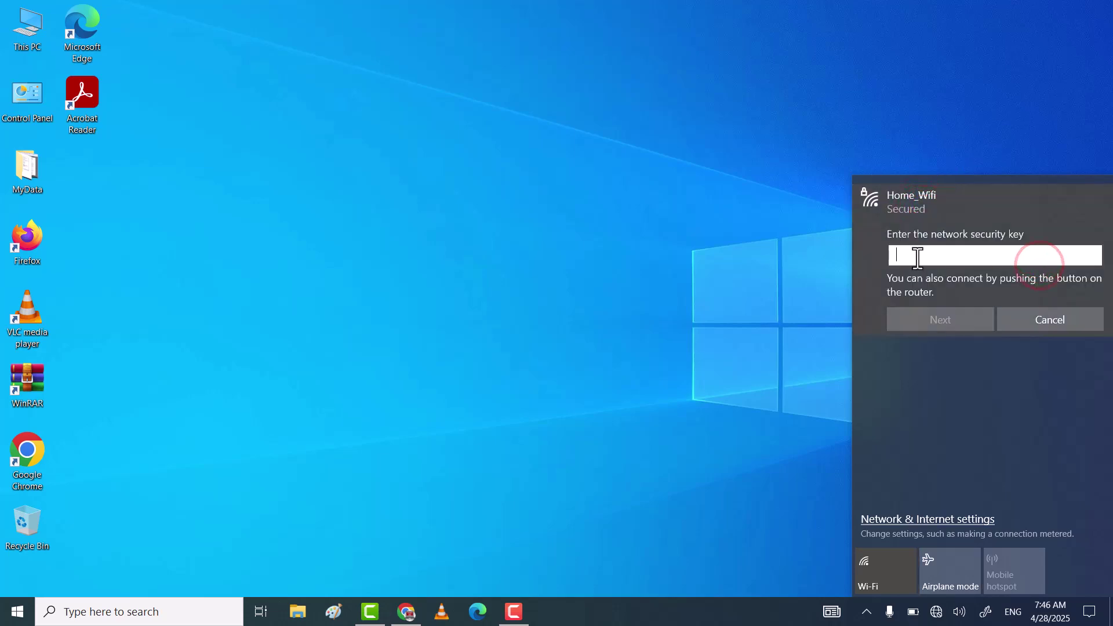
text(12)
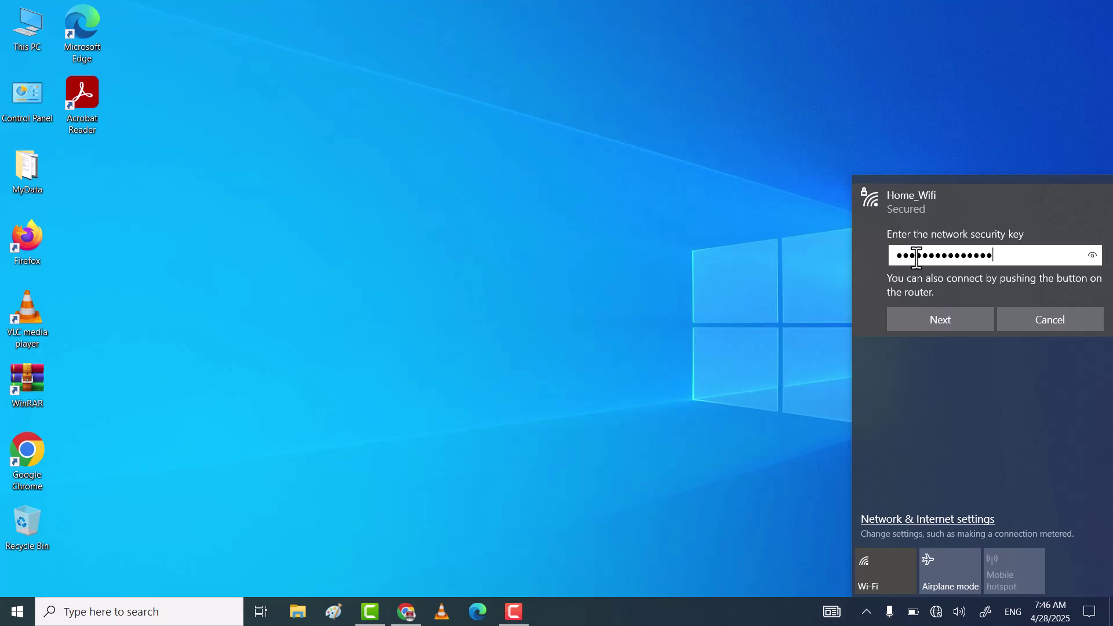
click(948, 317)
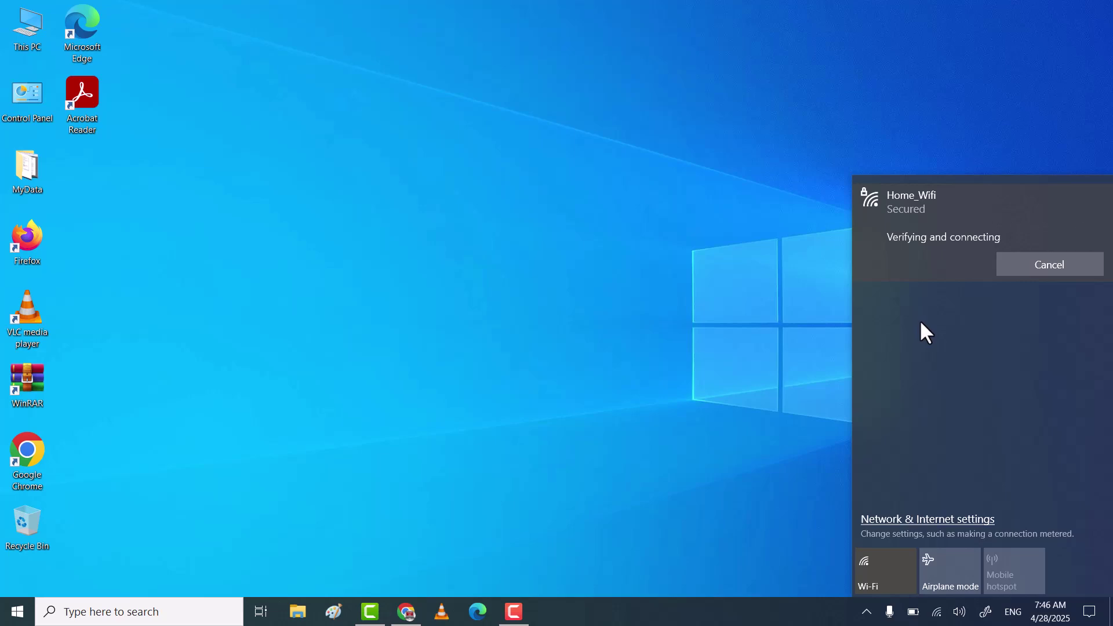
click(910, 209)
Step: Refresh the desktop and open Device Manager from the Win+X menu
click(690, 245)
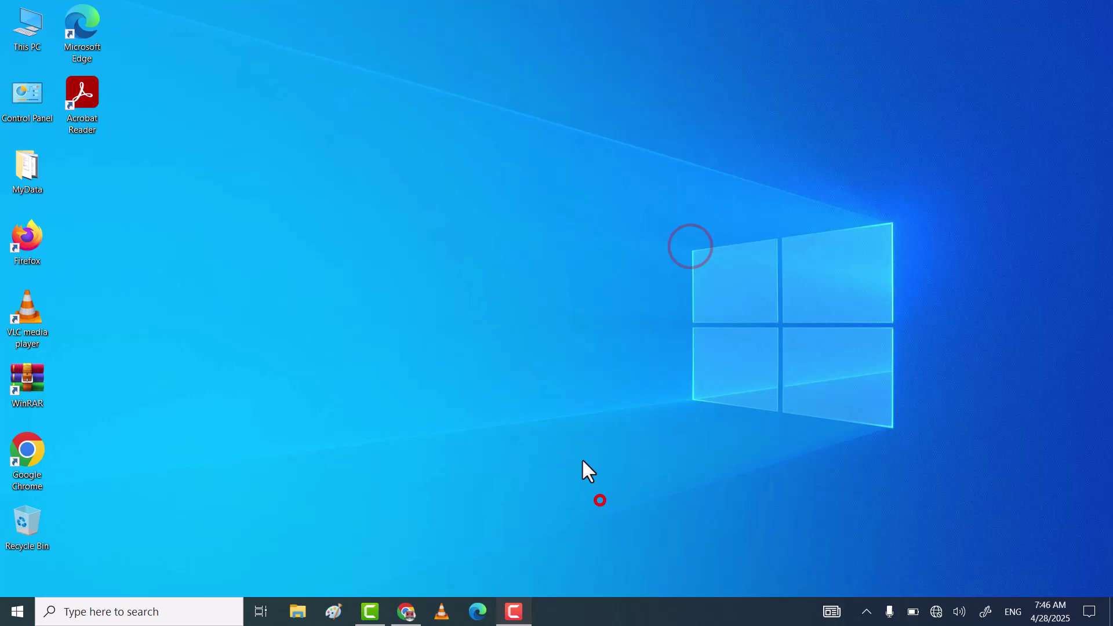
right_click(501, 238)
click(424, 280)
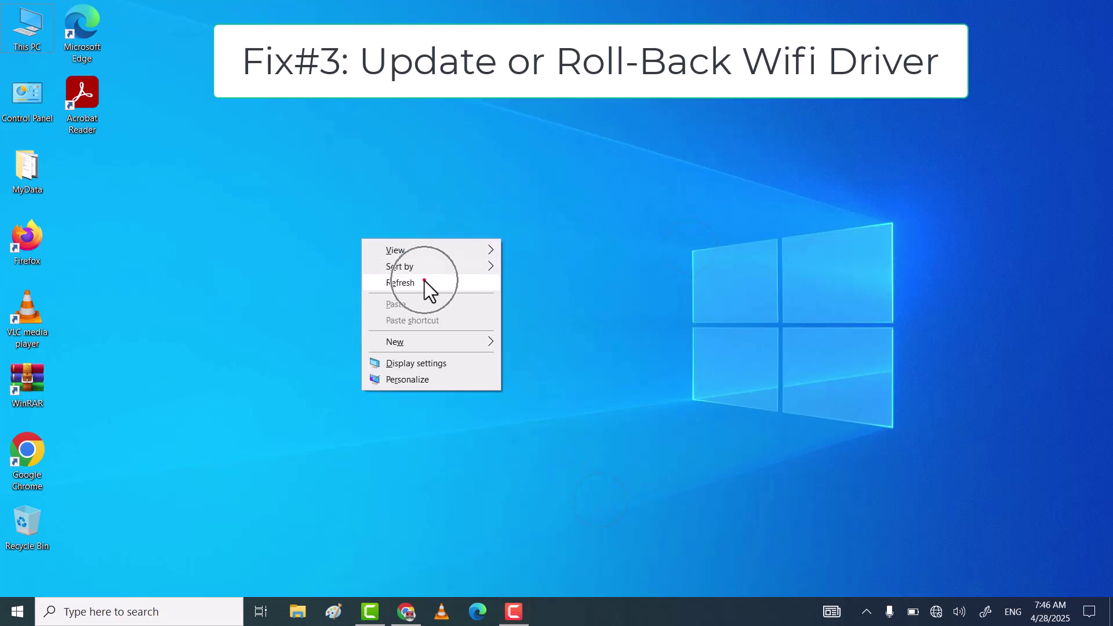
right_click(19, 612)
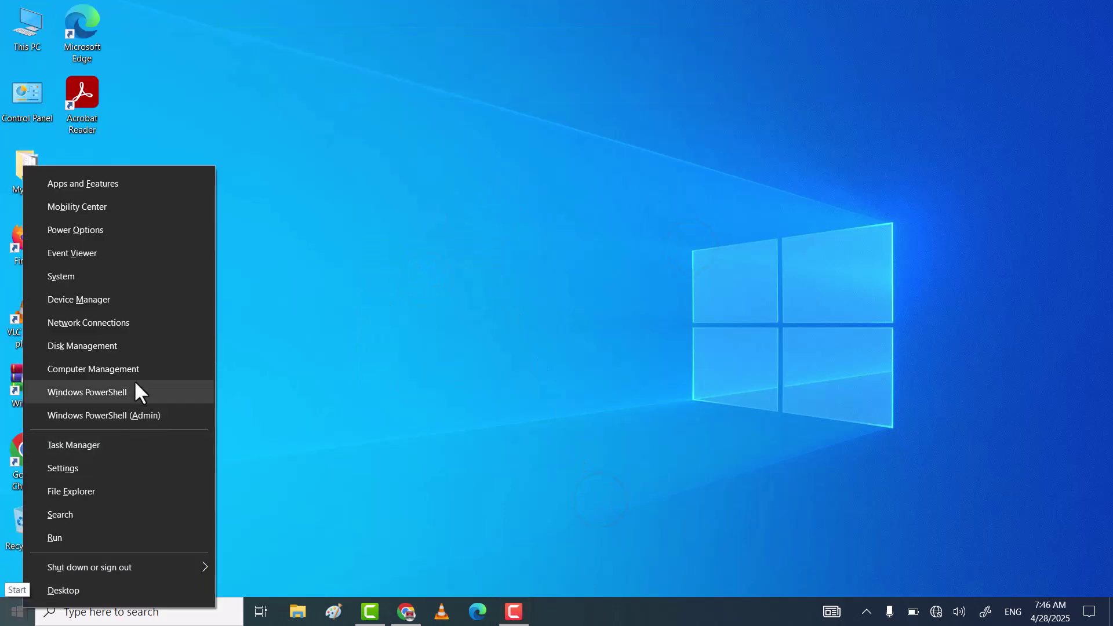
click(140, 295)
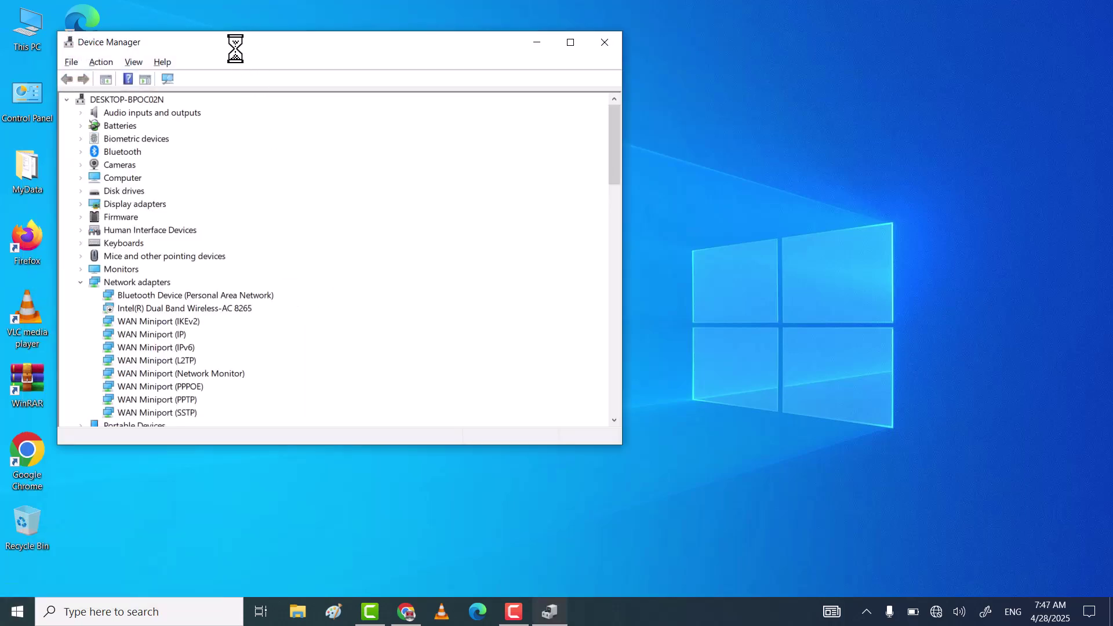
Step: Expand Network adapters and enable the disabled Intel Dual Band Wireless-AC 8265 adapter
drag(234, 47, 429, 74)
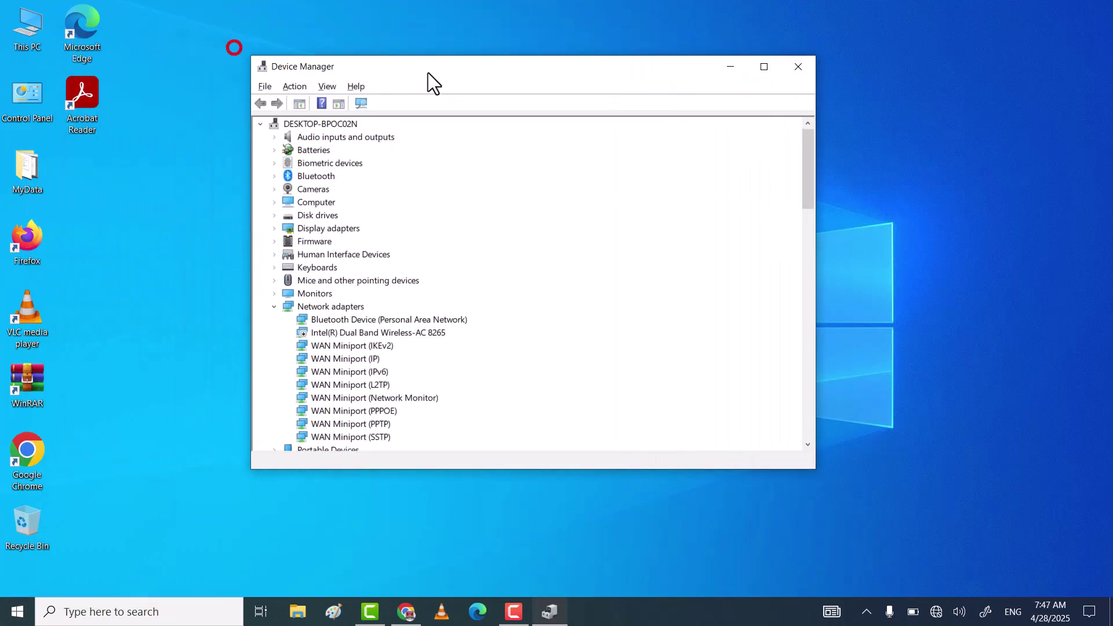
click(275, 307)
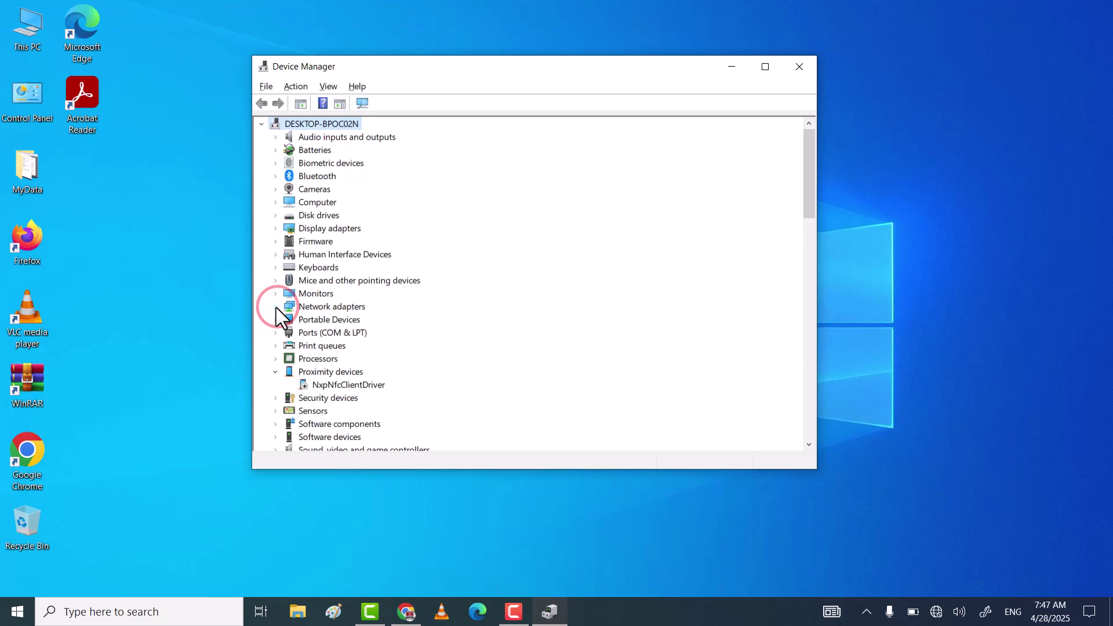
click(276, 307)
click(413, 332)
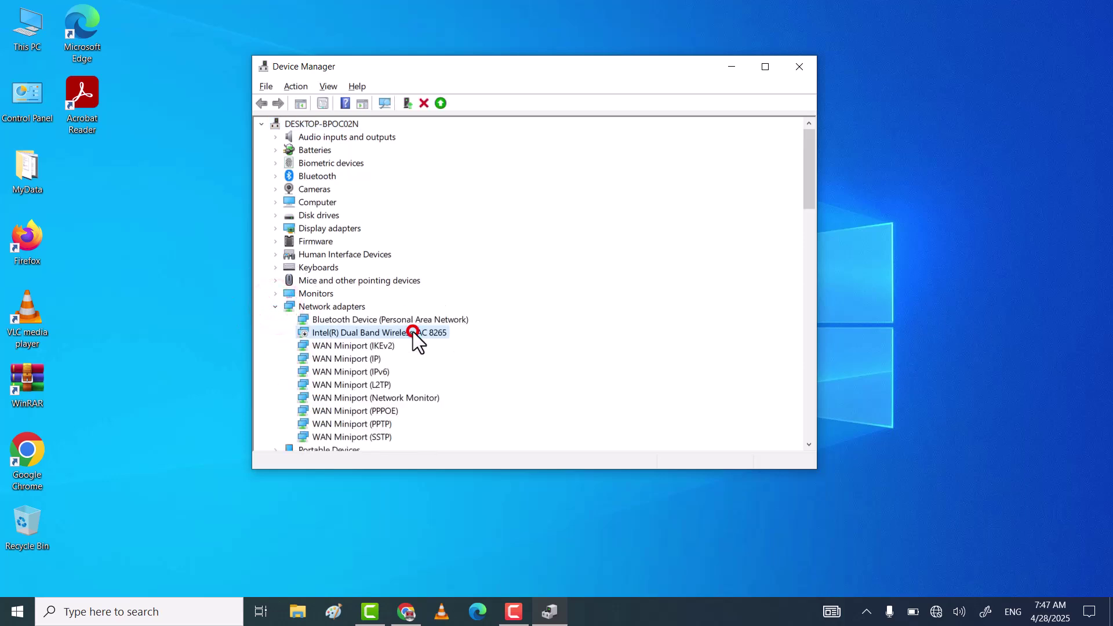
right_click(413, 331)
click(468, 357)
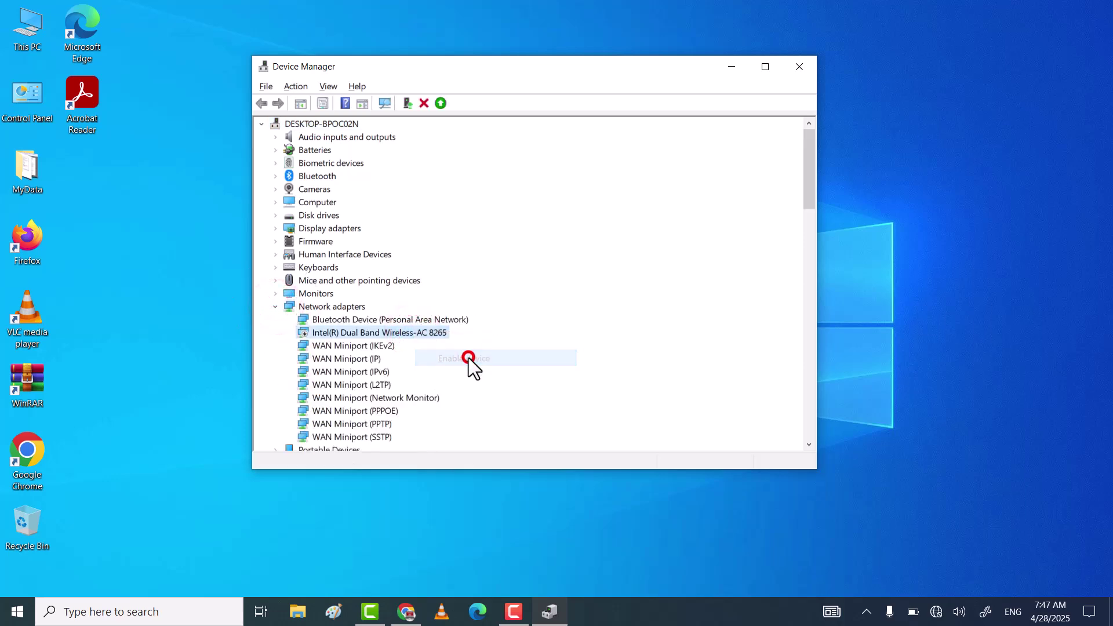
right_click(422, 333)
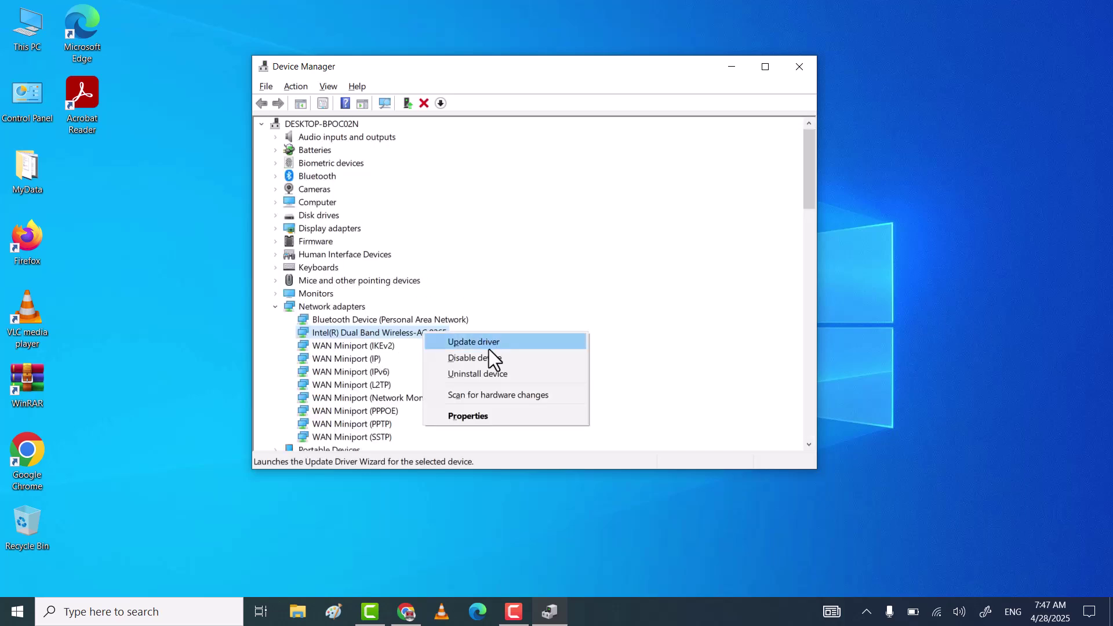
Step: Install the Microsoft-provided Intel AC 8265 driver from the driver list, then close Device Manager
click(509, 343)
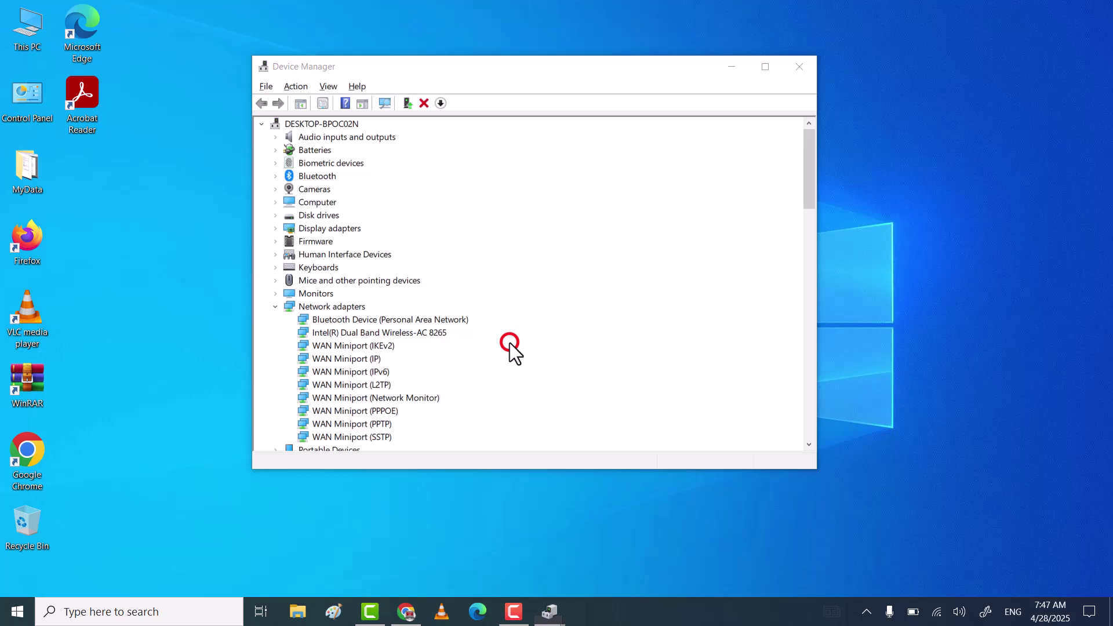
click(464, 319)
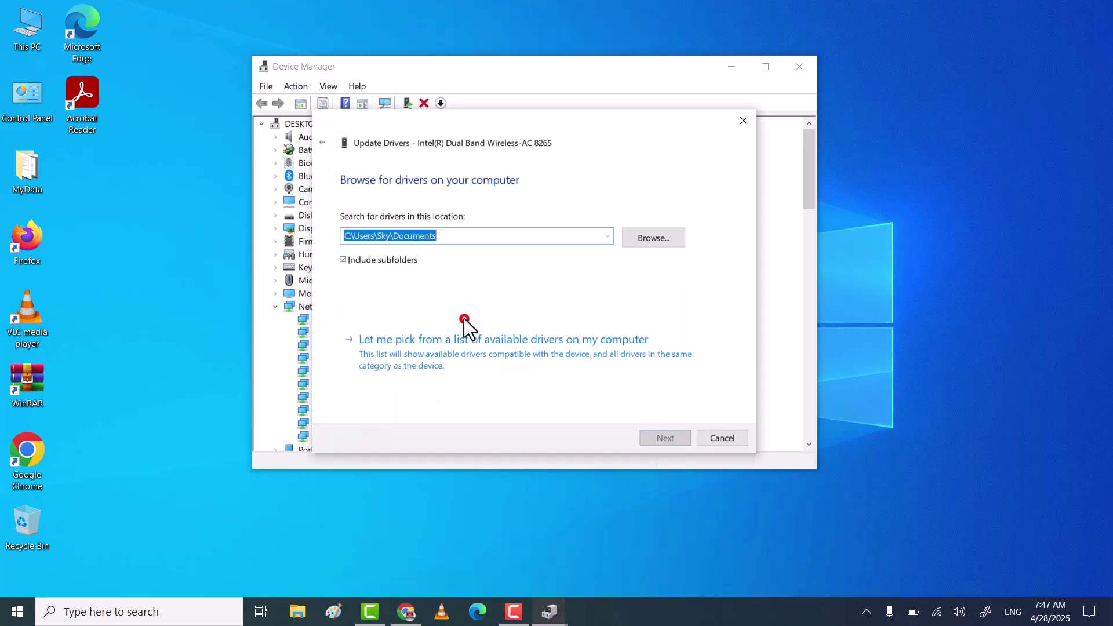
click(471, 355)
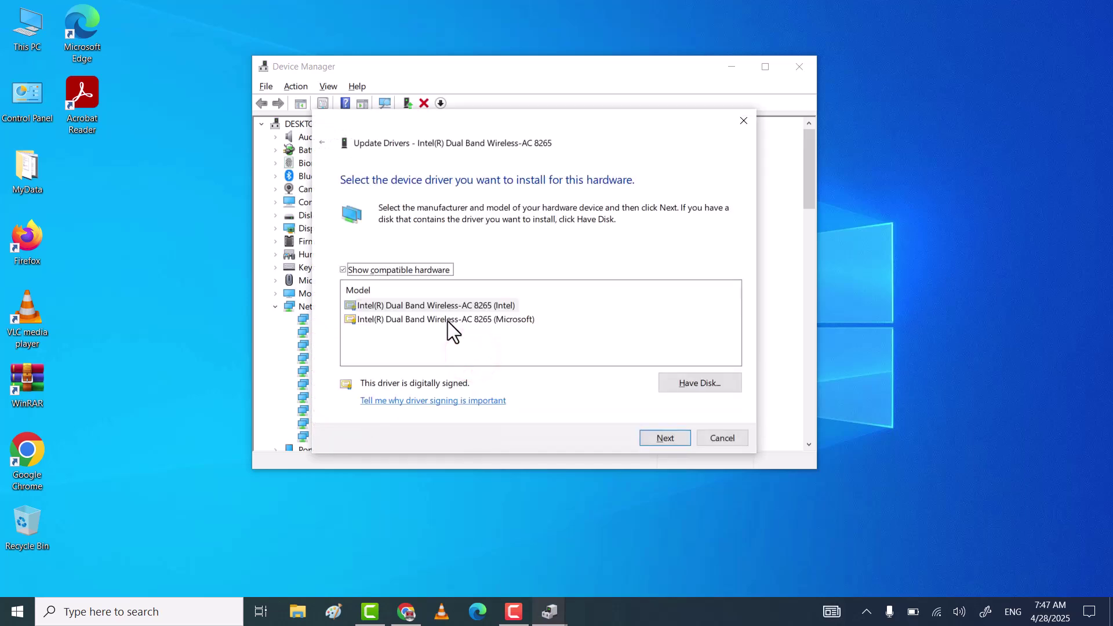
click(447, 321)
click(655, 439)
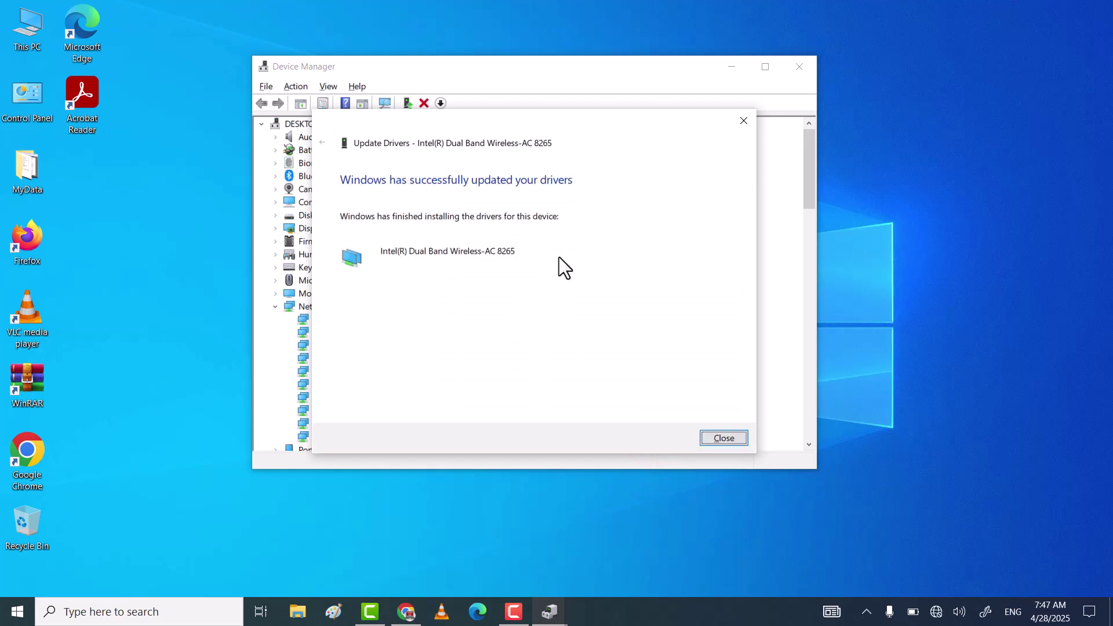
click(742, 120)
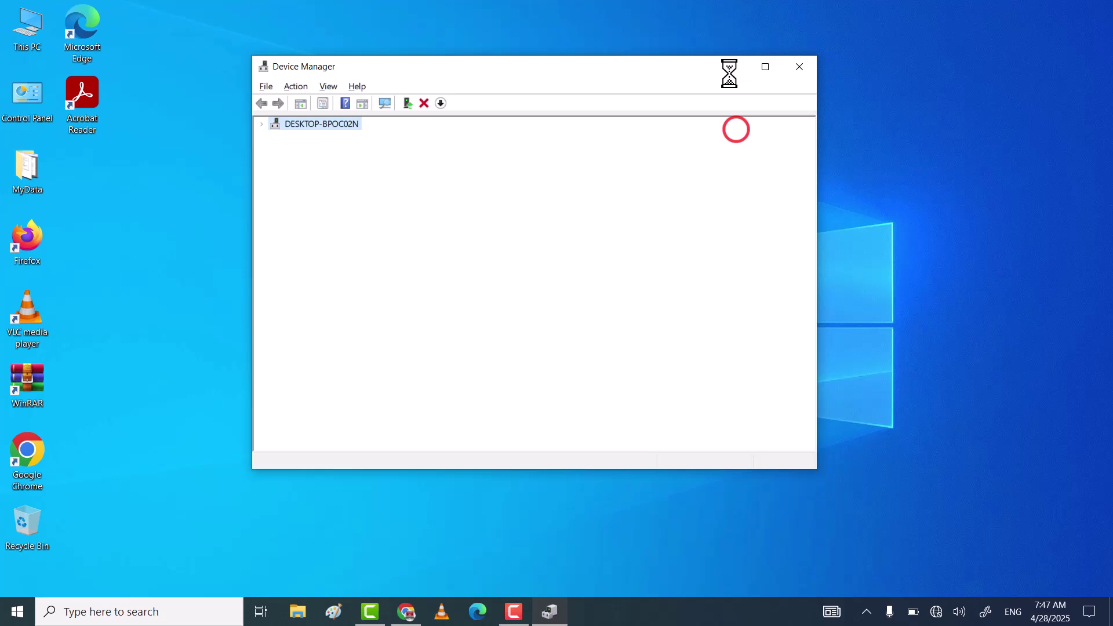
click(799, 66)
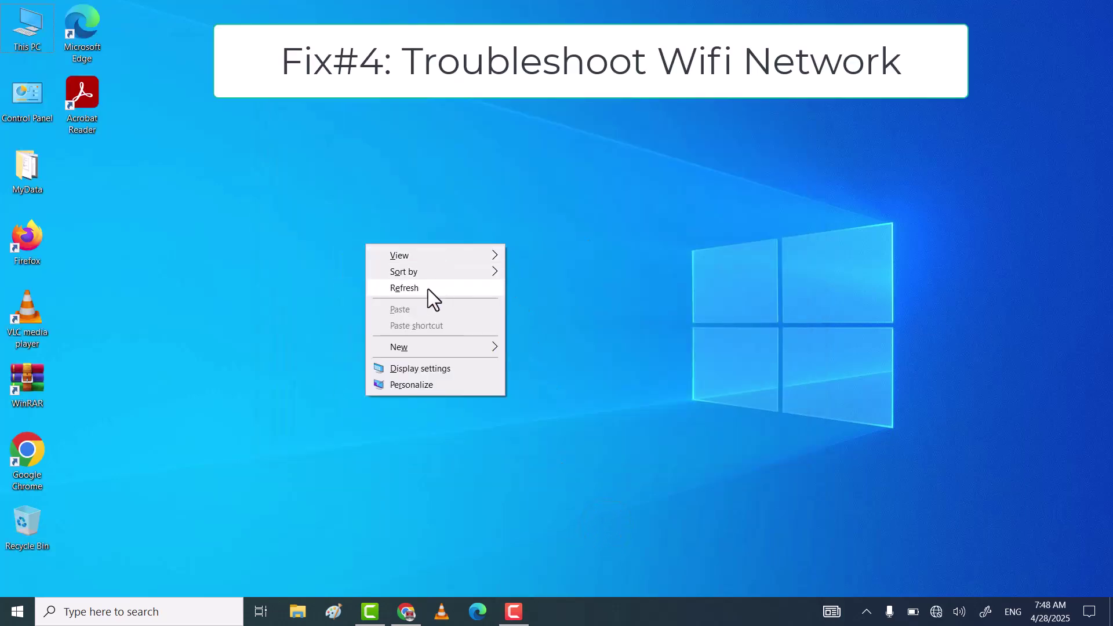
Step: Run the network troubleshooter from Settings > Network & Internet and choose the Wi-Fi adapter
click(428, 288)
click(18, 613)
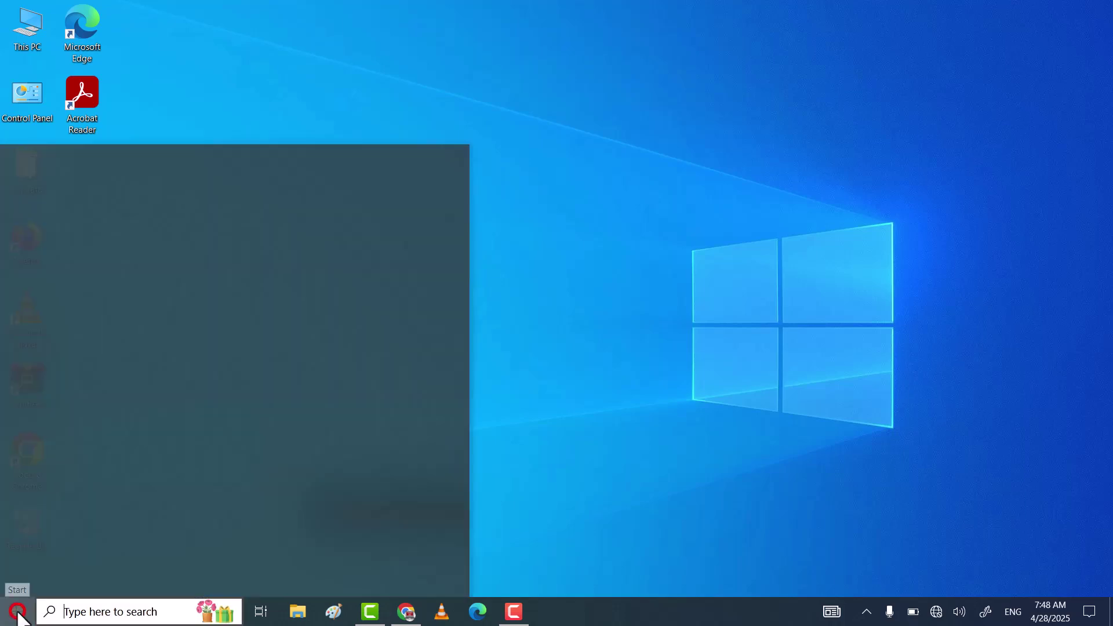
click(126, 545)
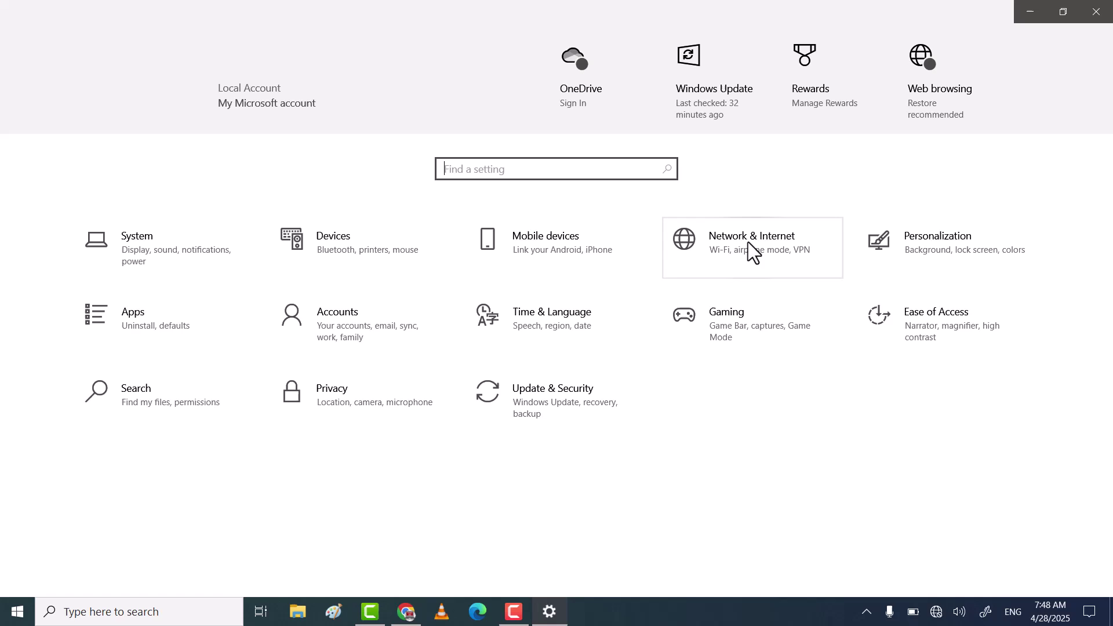
click(748, 242)
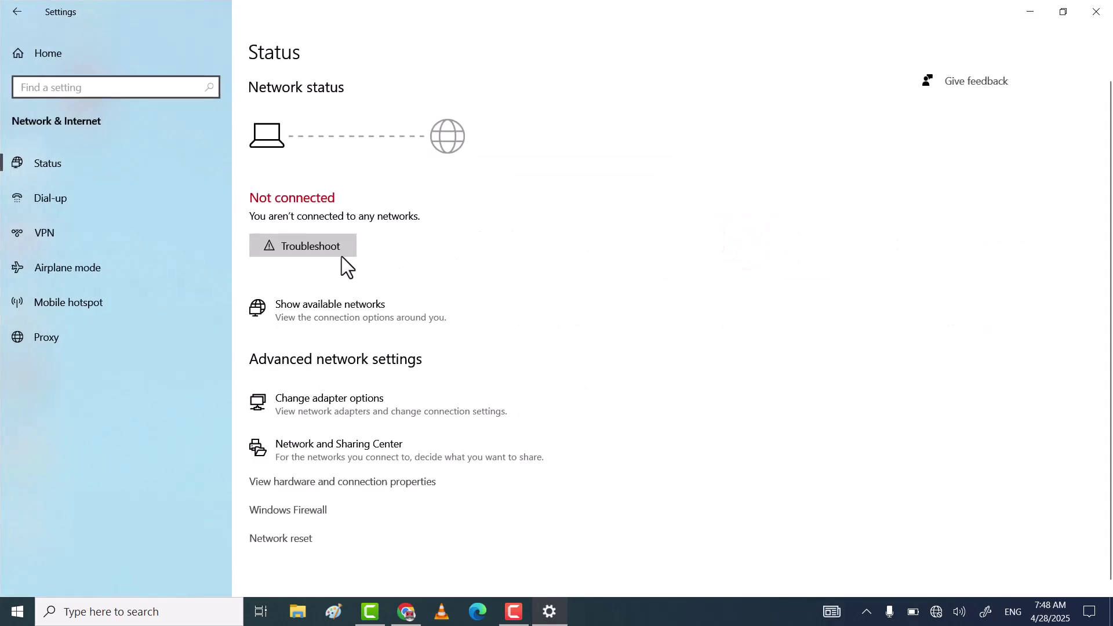
click(308, 248)
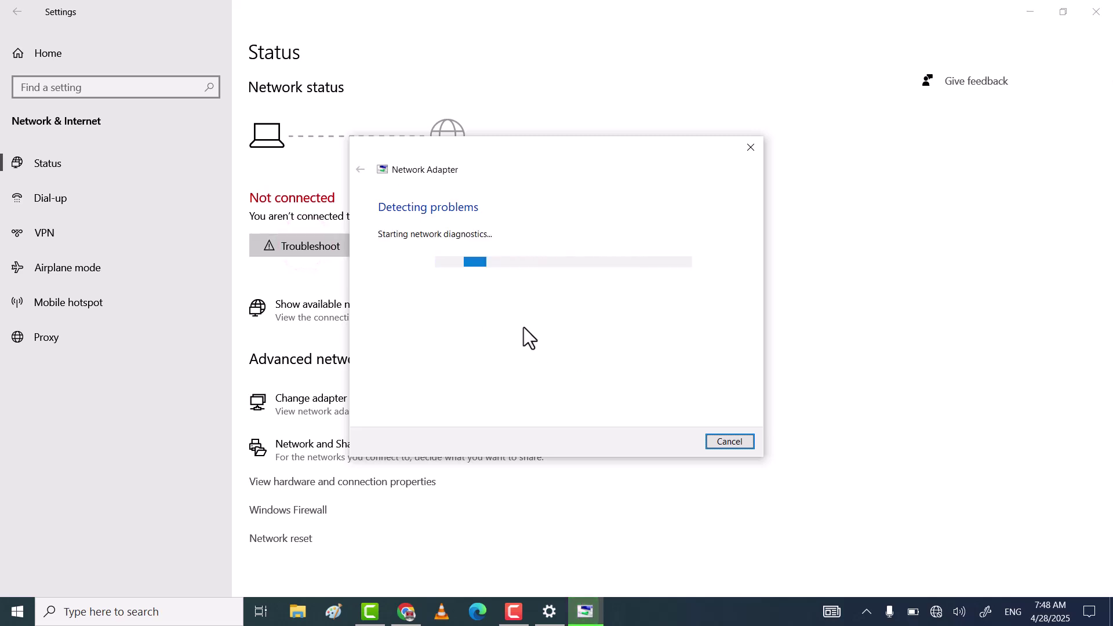
click(383, 286)
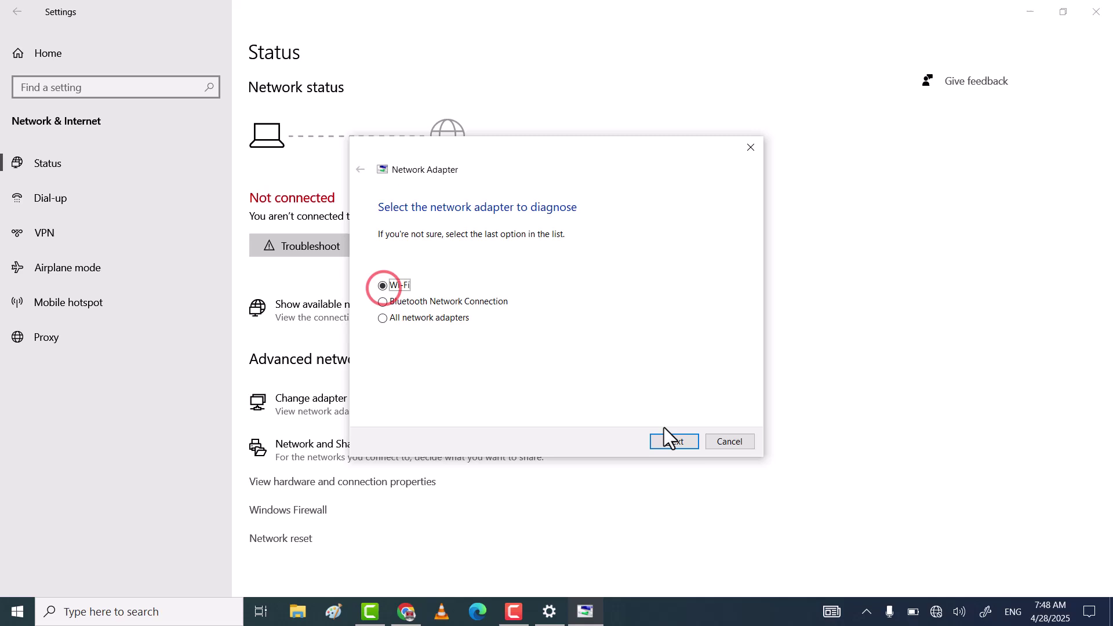
Step: Apply the troubleshooter's Wi-Fi repairs as administrator, then close the troubleshooter and Settings
click(674, 439)
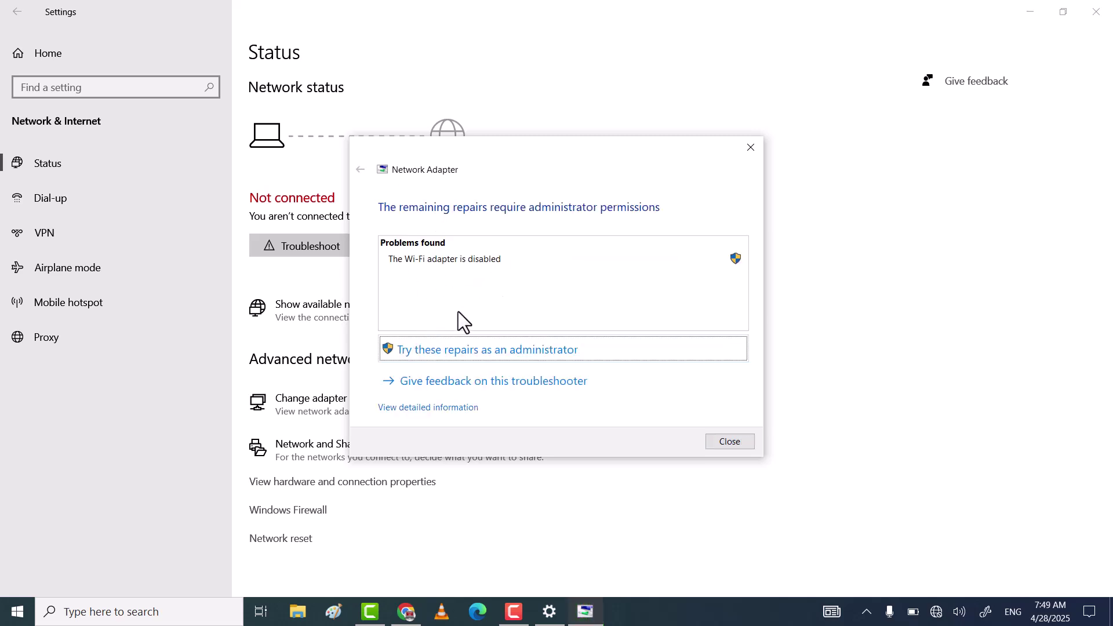
click(466, 350)
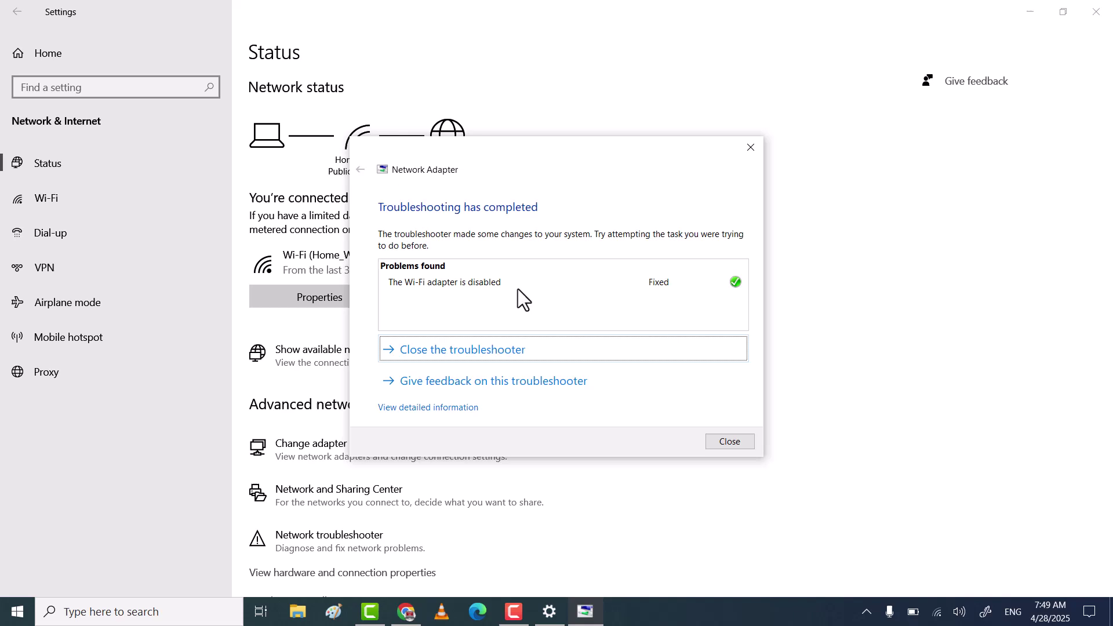
click(462, 353)
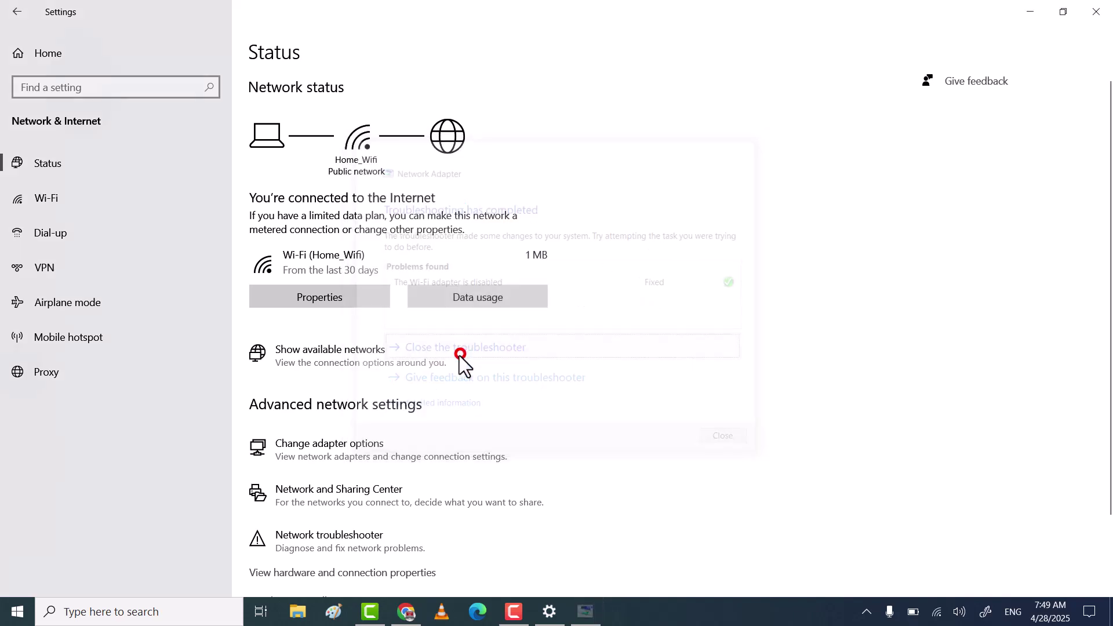
click(1096, 11)
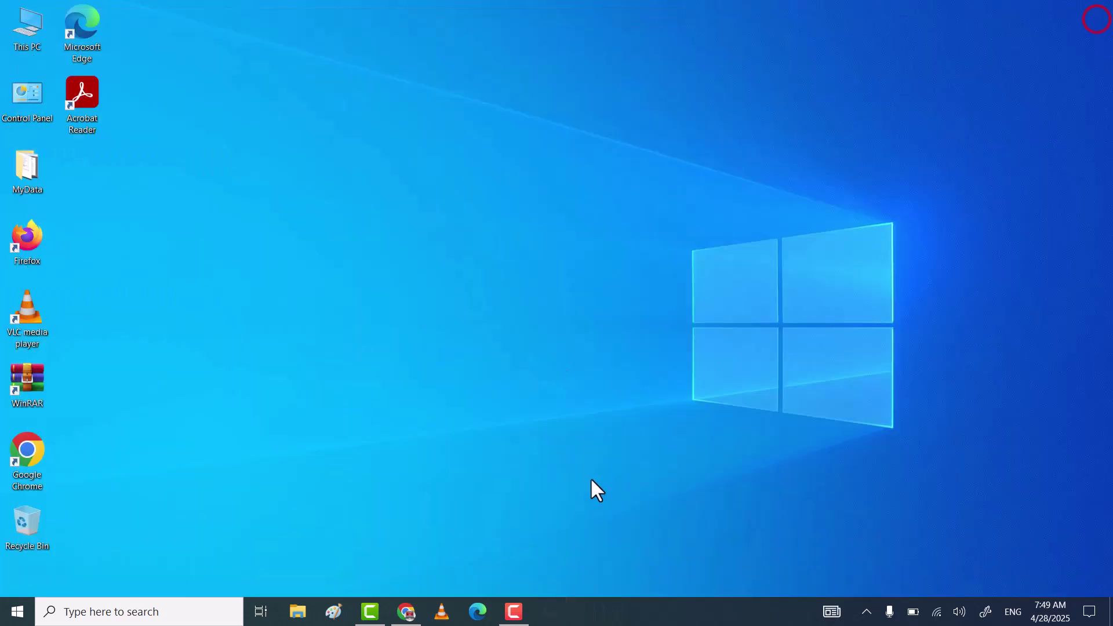
click(601, 510)
Step: Search for 'cmd' and launch Command Prompt as administrator, approving the UAC prompt
right_click(502, 273)
click(428, 315)
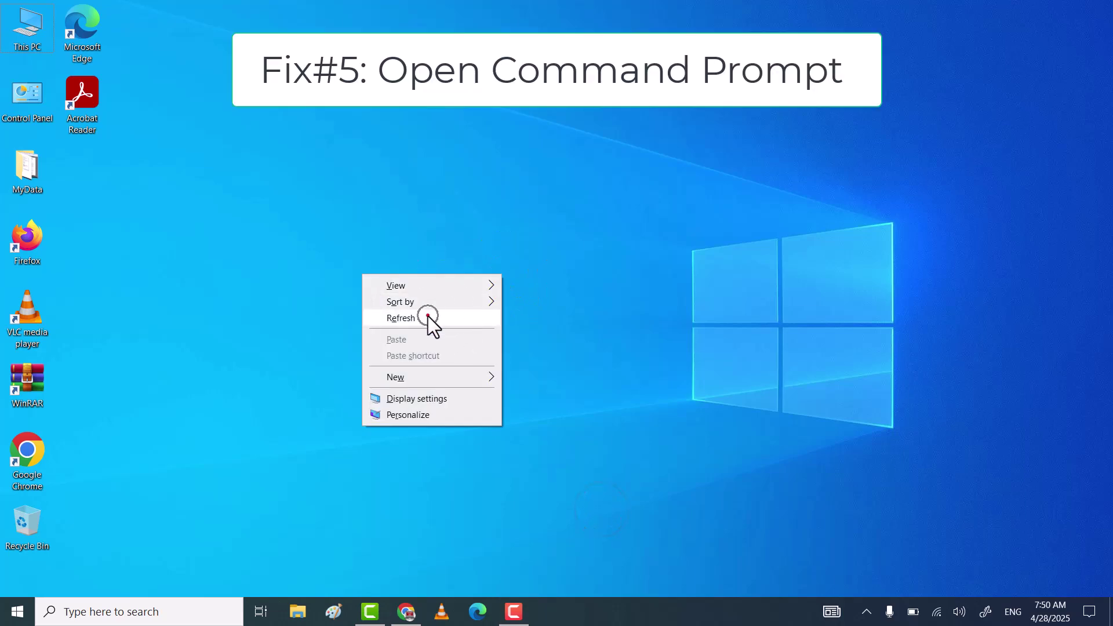
click(168, 611)
text(c)
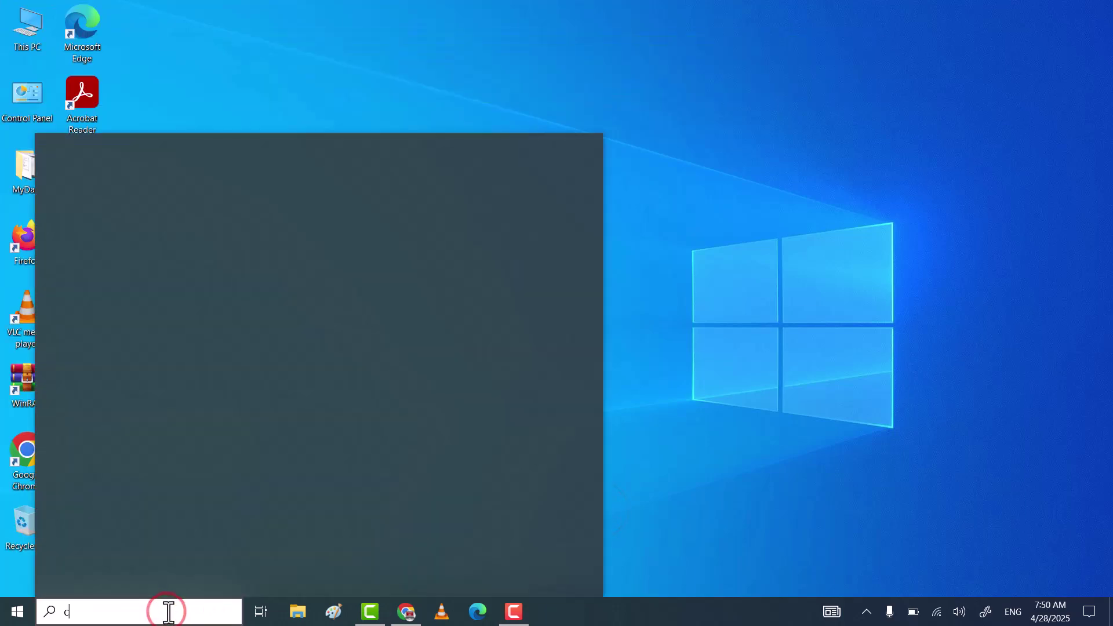
text(md)
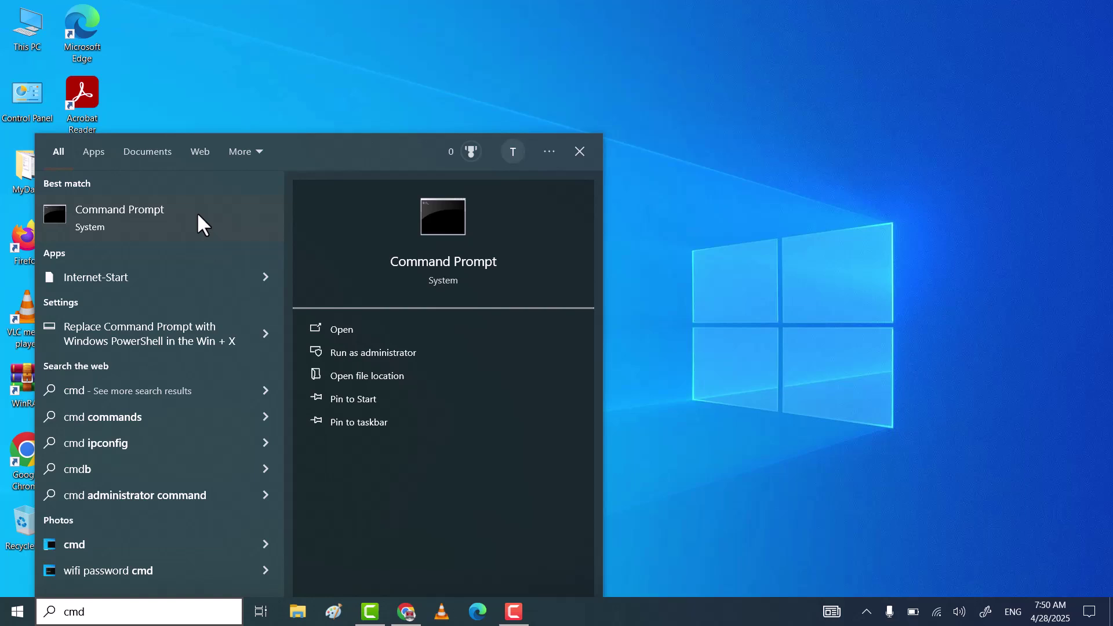
right_click(196, 212)
click(260, 230)
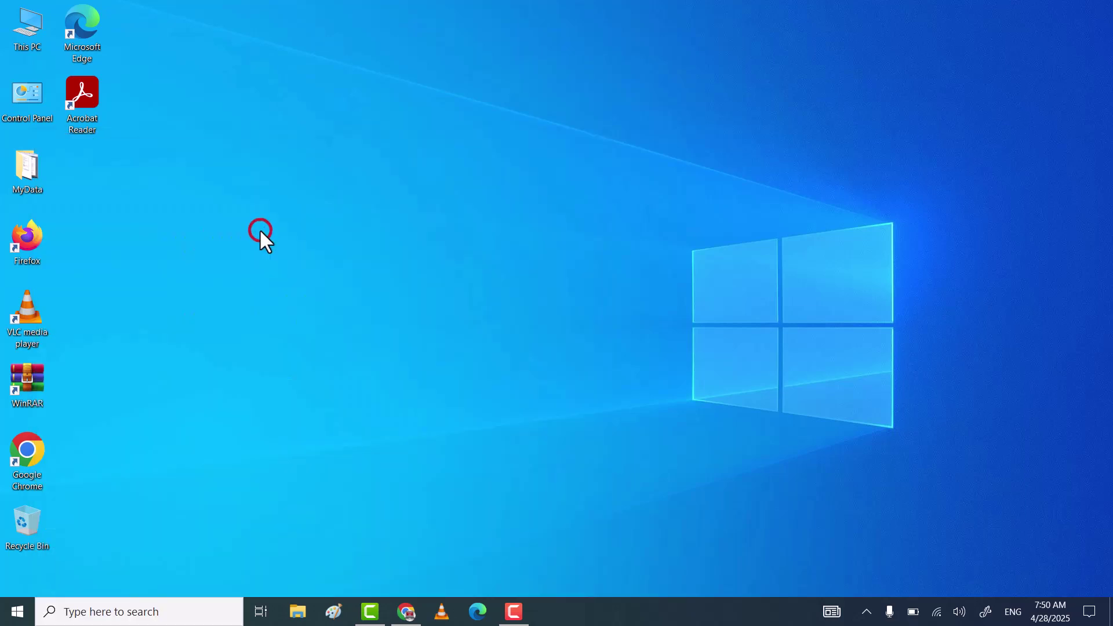
click(486, 398)
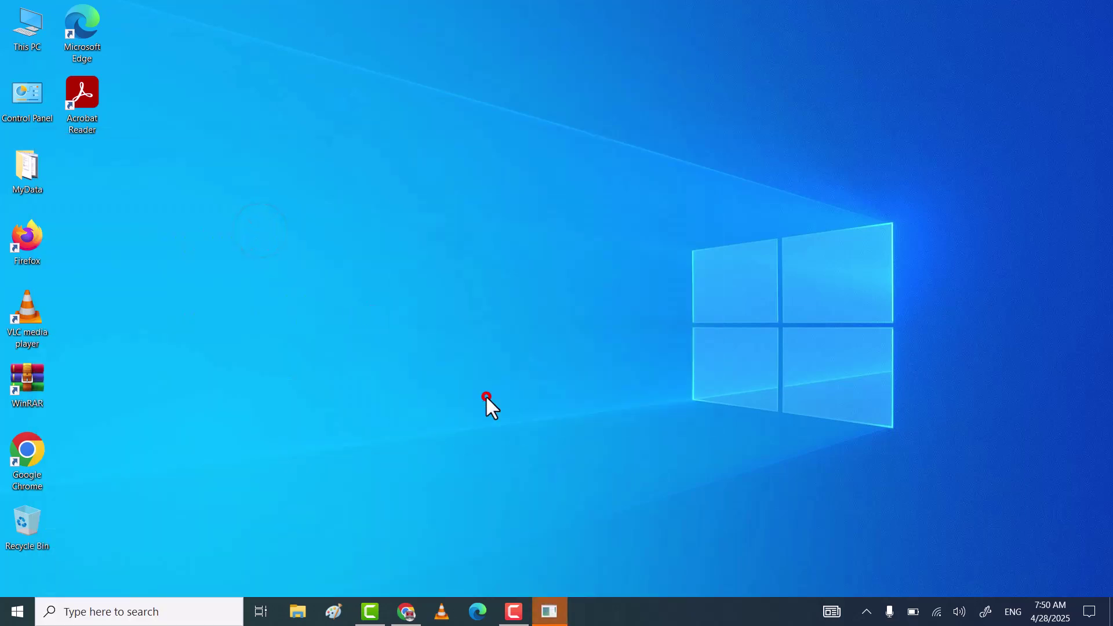
Step: Run 'netsh winsock reset' in the administrator console
drag(221, 67, 432, 124)
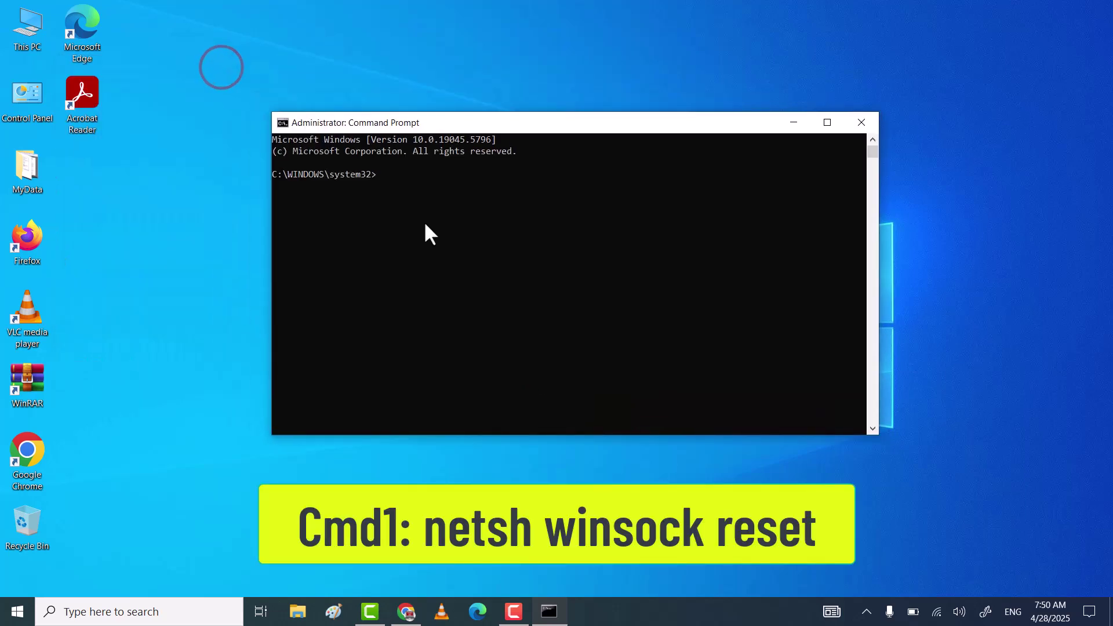
text(net)
text(sh w)
text(insock )
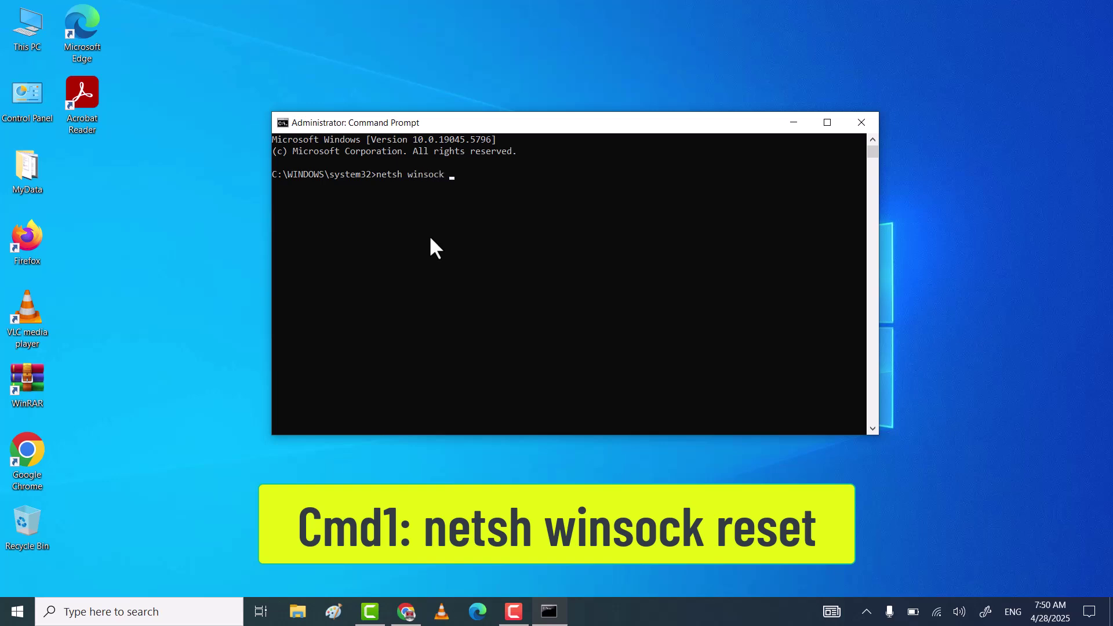
text(reset)
key(Return)
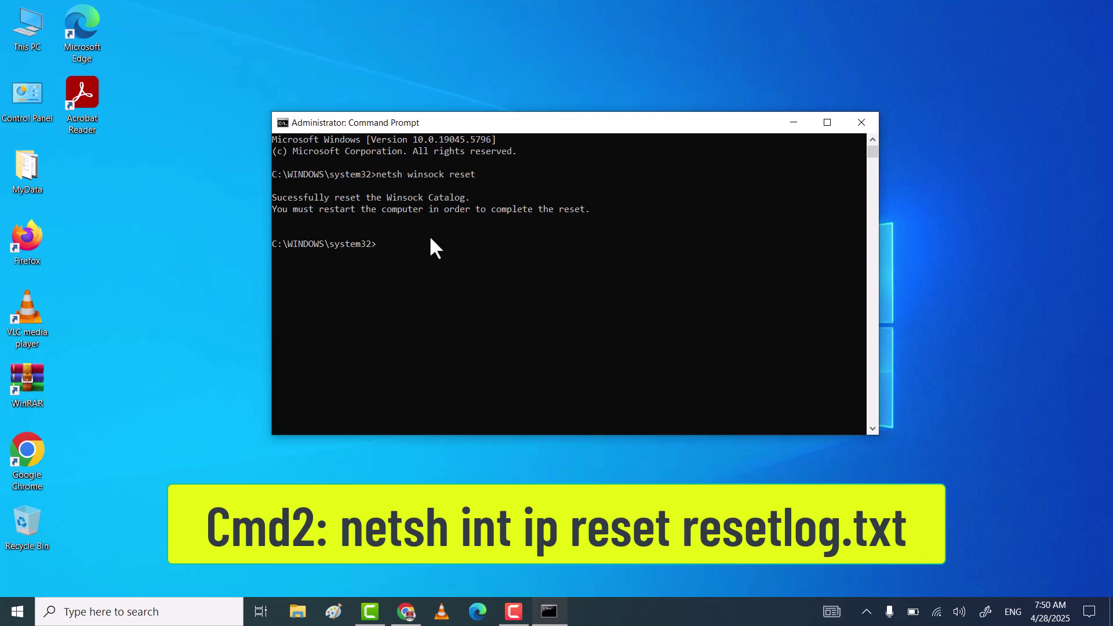
Step: Run 'netsh int ip reset resetlog.txt' and scroll through its output
text(netsh int ip r)
text(eset res)
text(etlog.)
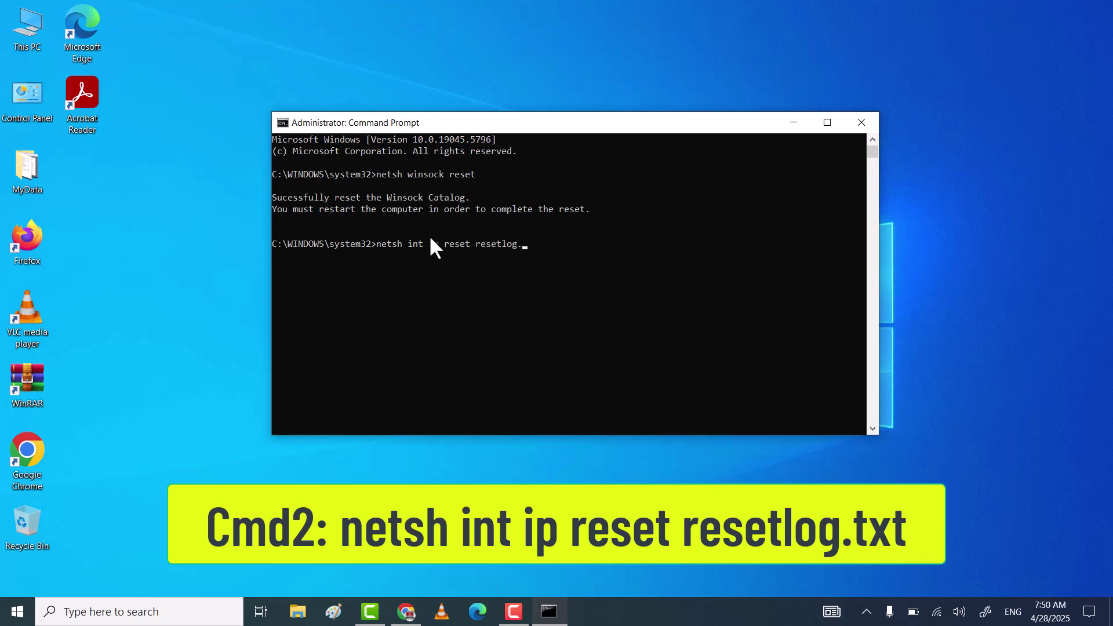
text(txt)
key(Return)
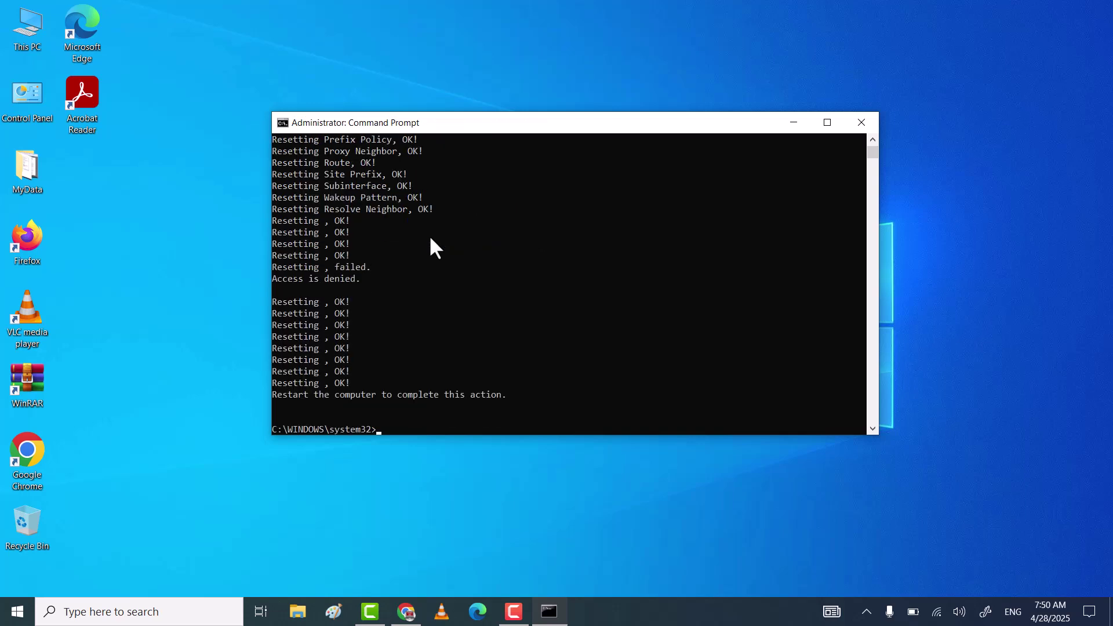
scroll(603, 270, down, 1)
scroll(636, 288, down, 2)
text(netsh int ip)
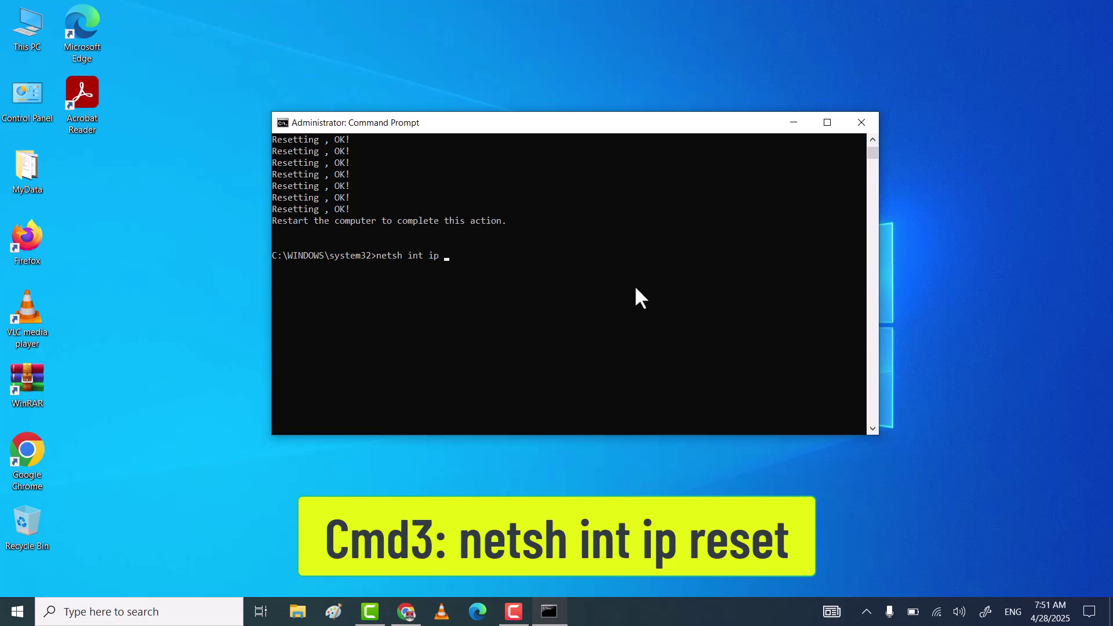
Step: Run netsh int ip reset and ipconfig /flushdns to reset TCP/IP and flush the DNS cache
text(reset)
key(Return)
text(ipconfig /)
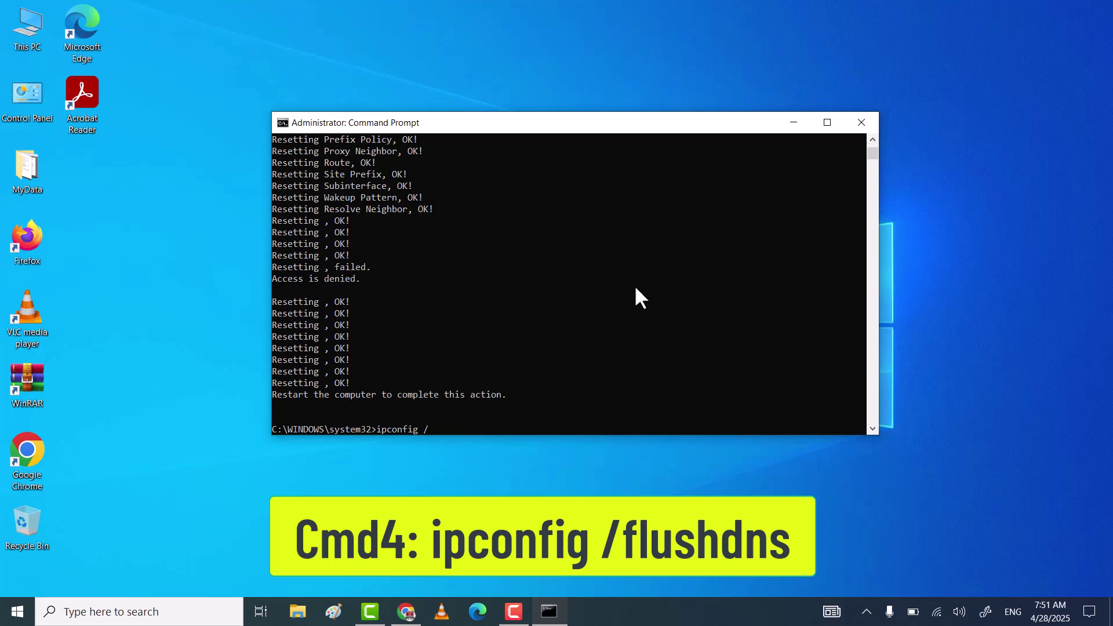
text(flushdns)
key(Return)
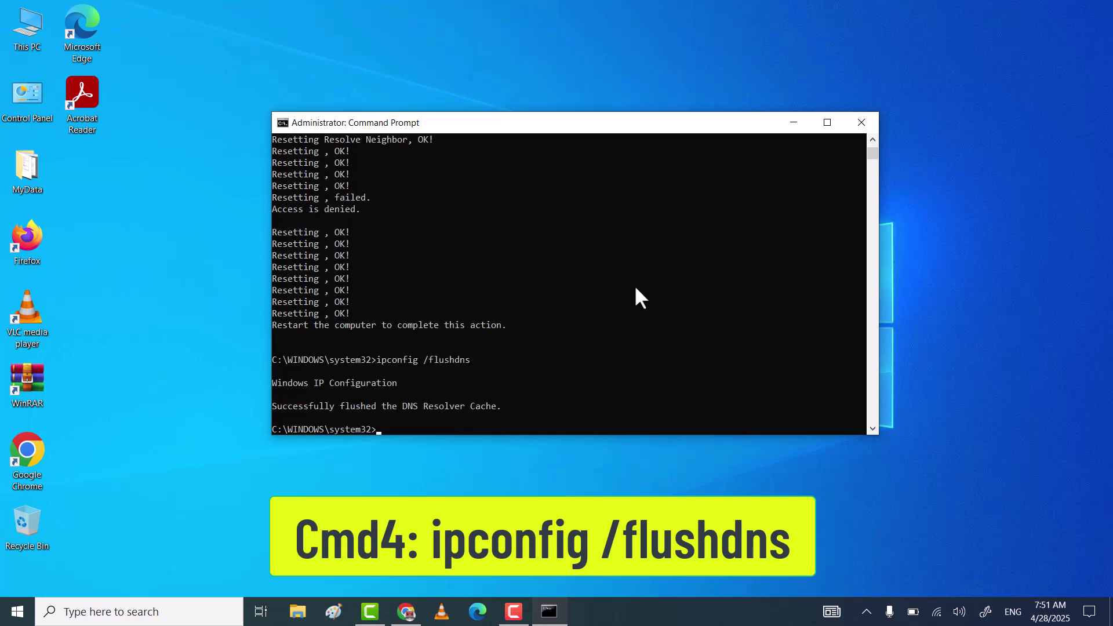
Step: Close the administrator Command Prompt window and refresh the desktop
click(424, 406)
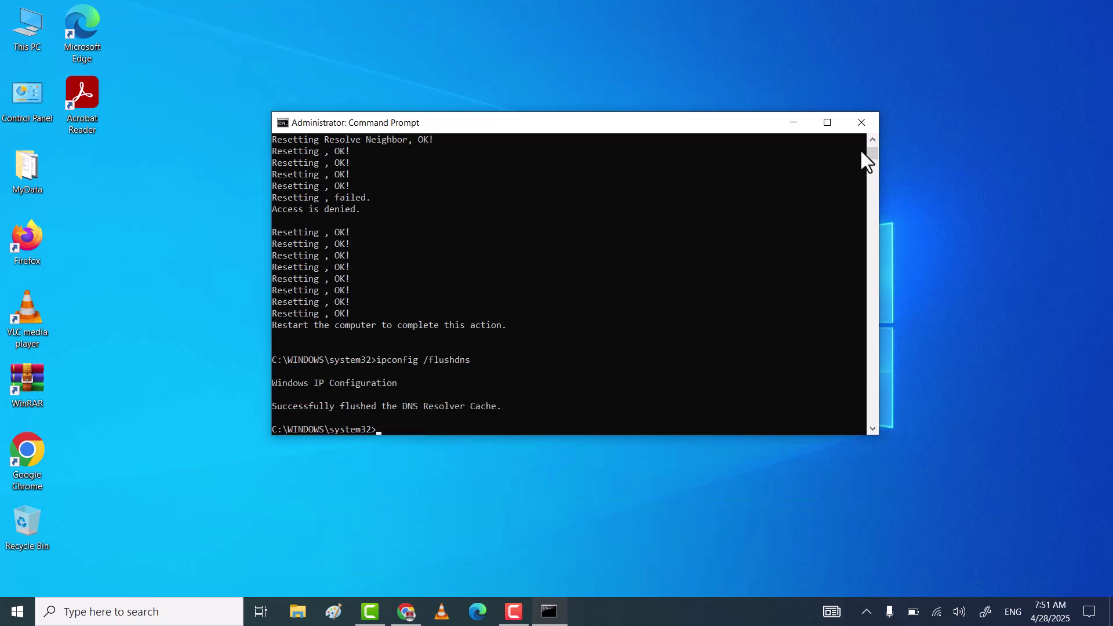
click(867, 118)
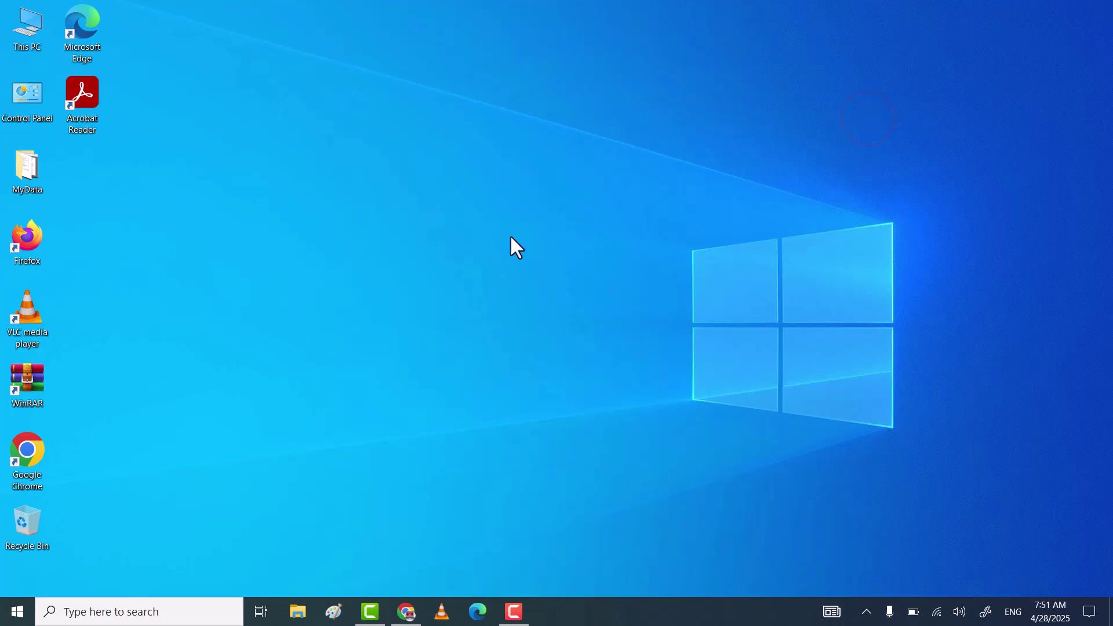
right_click(371, 237)
click(427, 280)
click(609, 517)
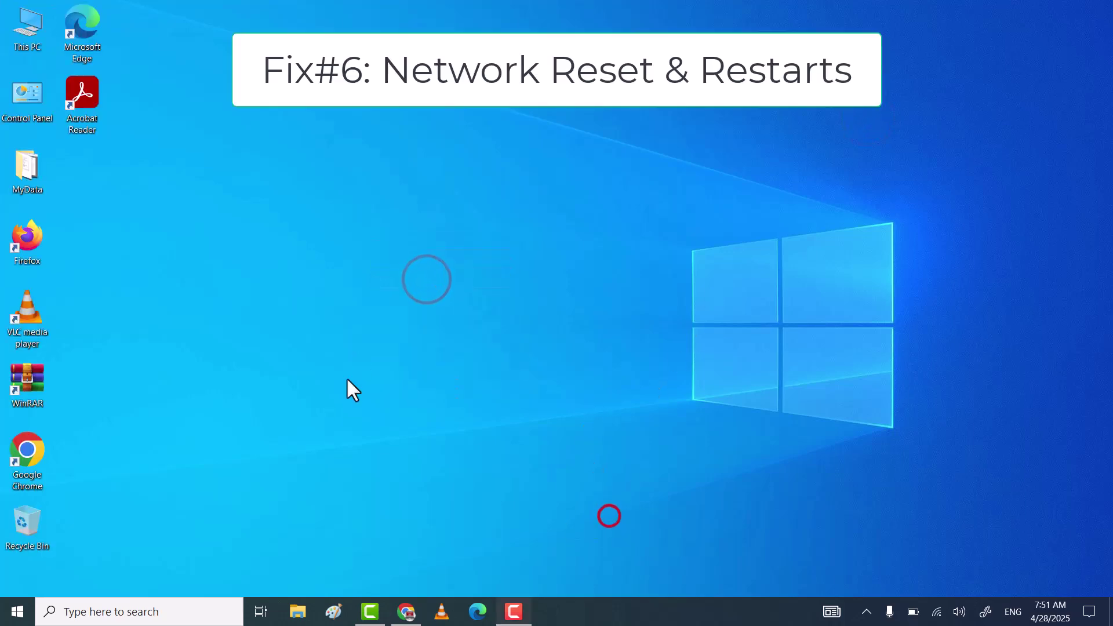
click(22, 606)
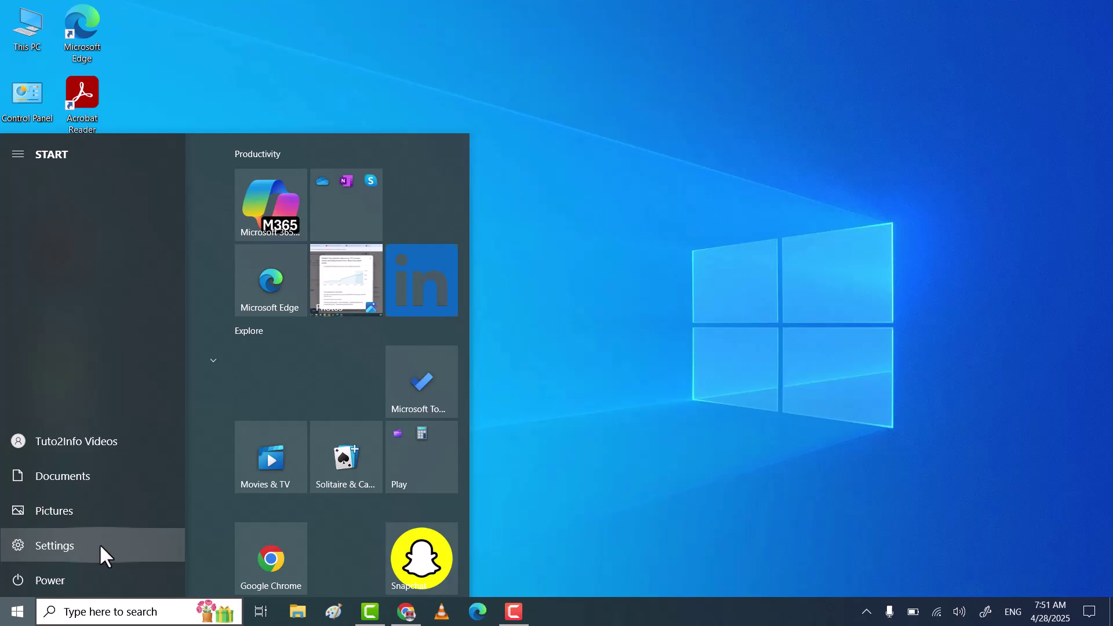
click(99, 543)
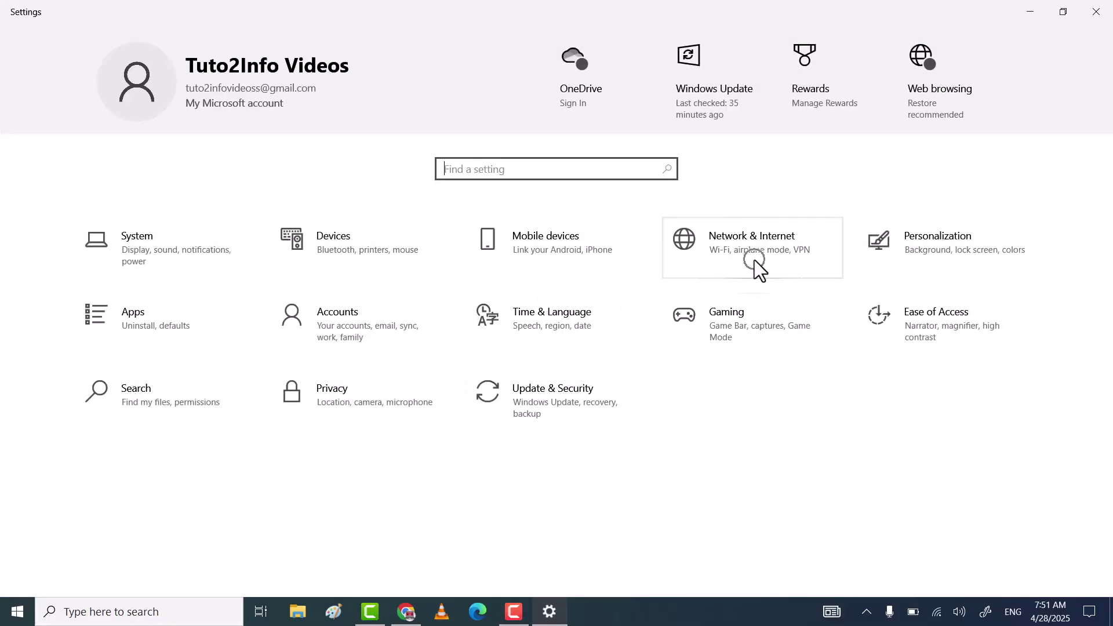
click(754, 259)
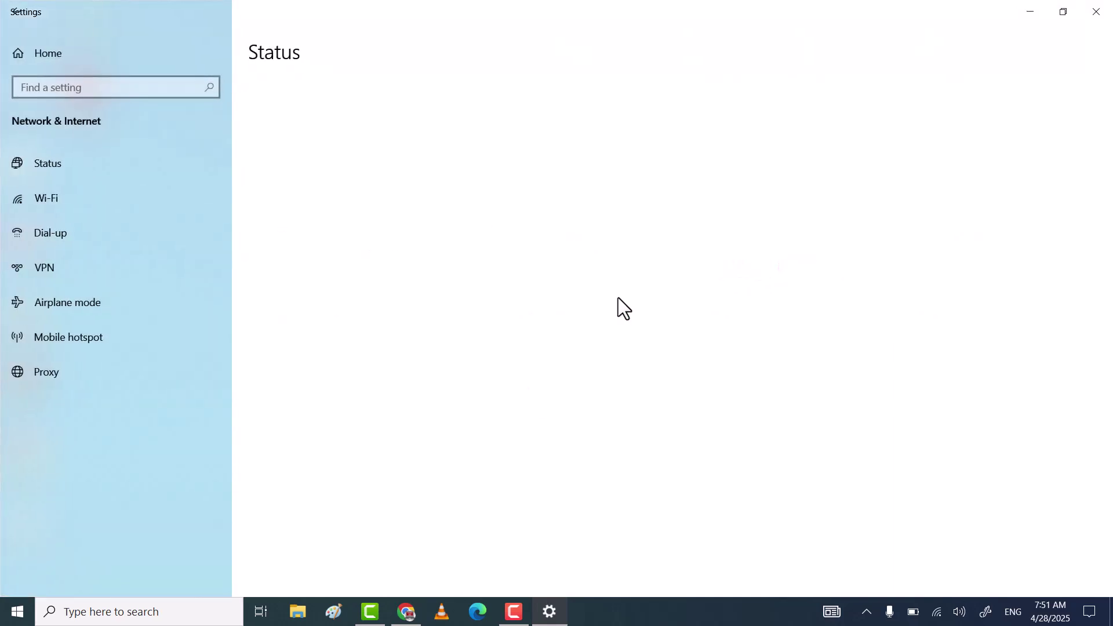
scroll(418, 342, down, 2)
click(281, 531)
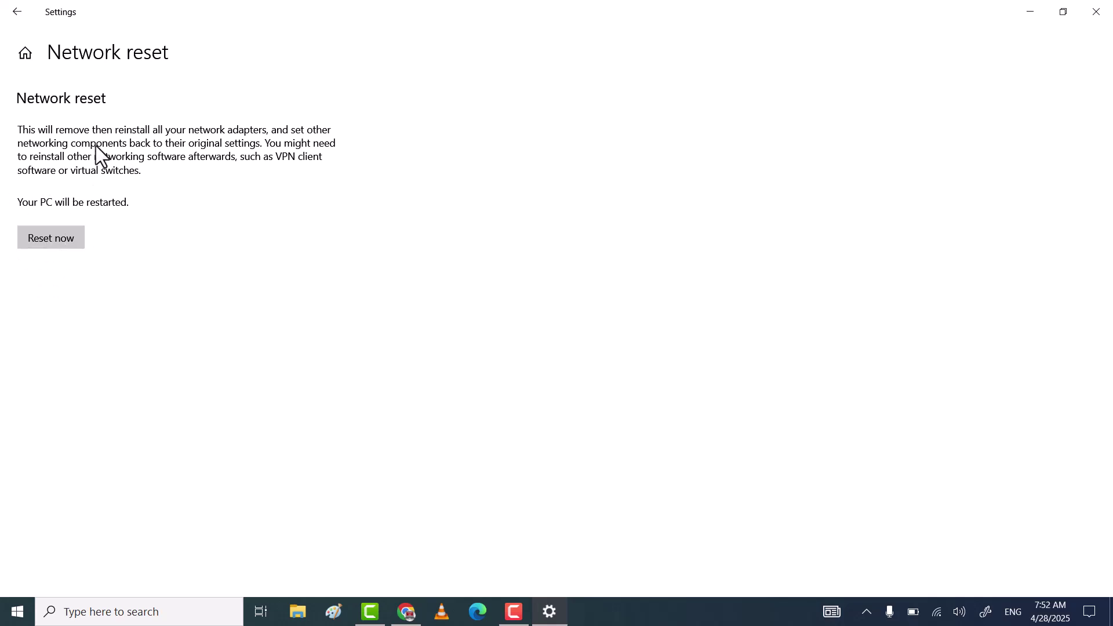
click(53, 241)
click(1095, 19)
right_click(355, 216)
click(421, 258)
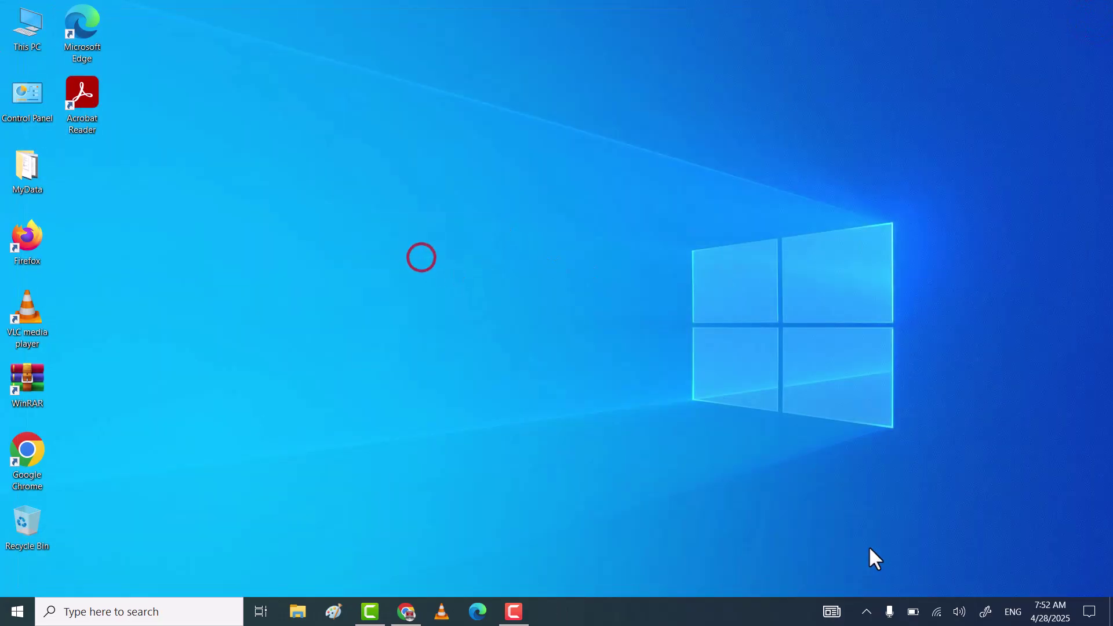
click(936, 611)
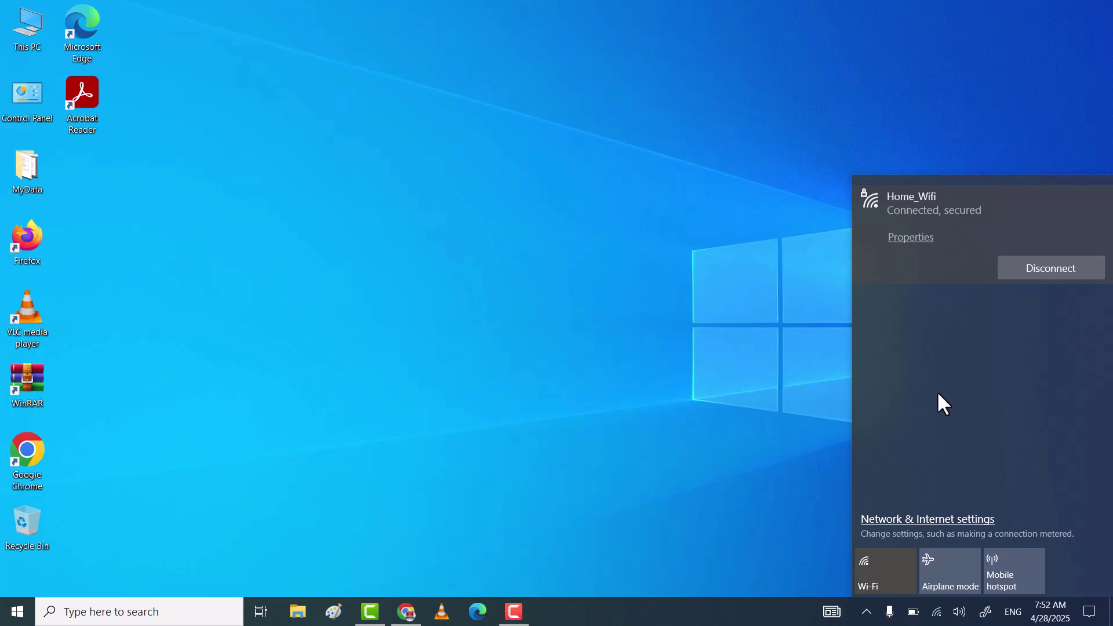
right_click(520, 265)
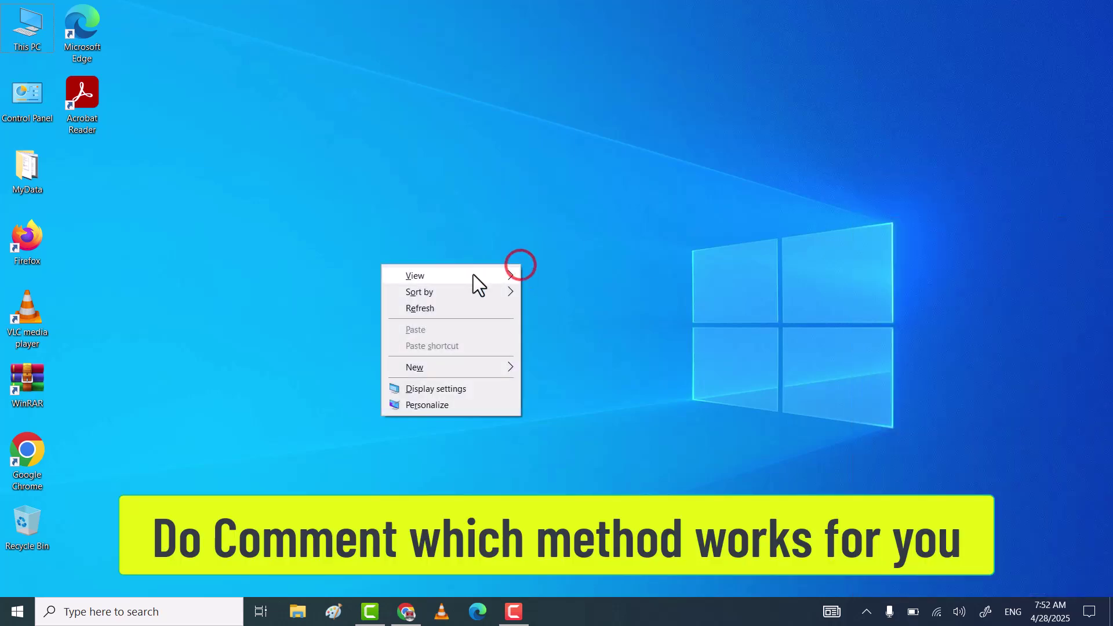
click(432, 308)
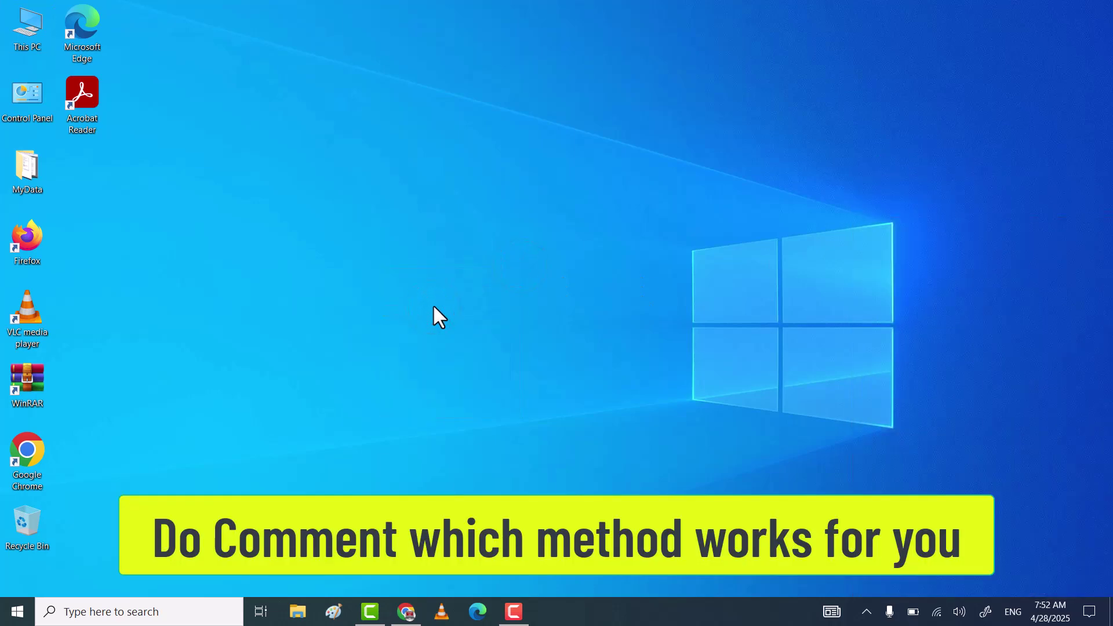